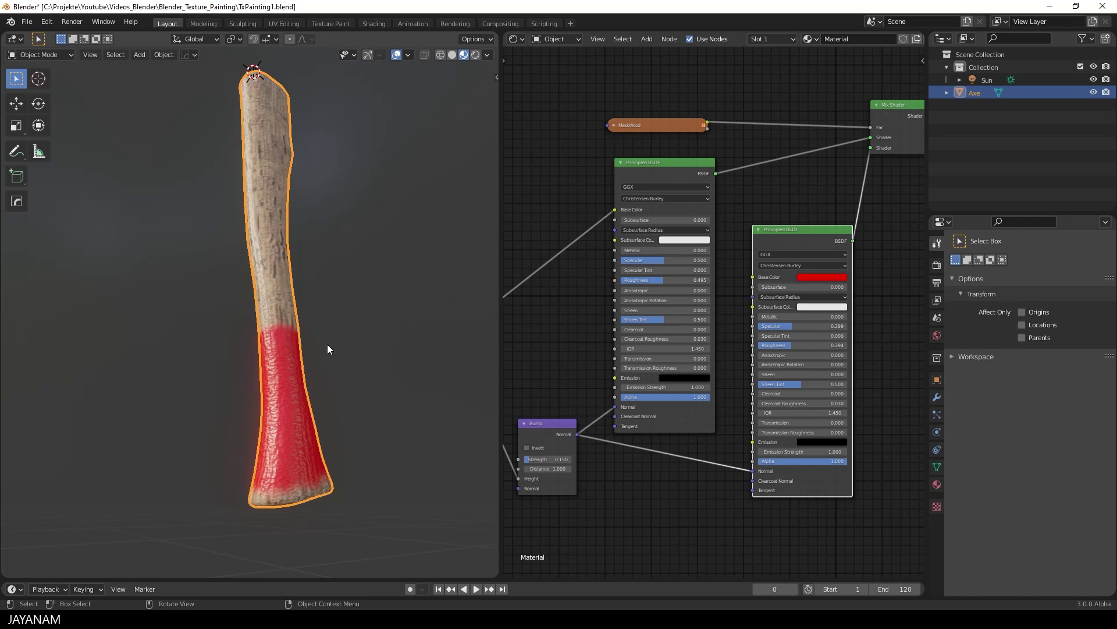
Step: Orbit the 3D view to look around the axe handle
{"action": "mouse_move", "coordinate": [327, 348]}
{"action": "middle_mouse_down"}
{"action": "mouse_move", "coordinate": [492, 368]}
{"action": "mouse_move", "coordinate": [15, 365]}
{"action": "mouse_move", "coordinate": [488, 365]}
{"action": "mouse_move", "coordinate": [342, 368]}
{"action": "mouse_move", "coordinate": [331, 349]}
{"action": "middle_mouse_up"}
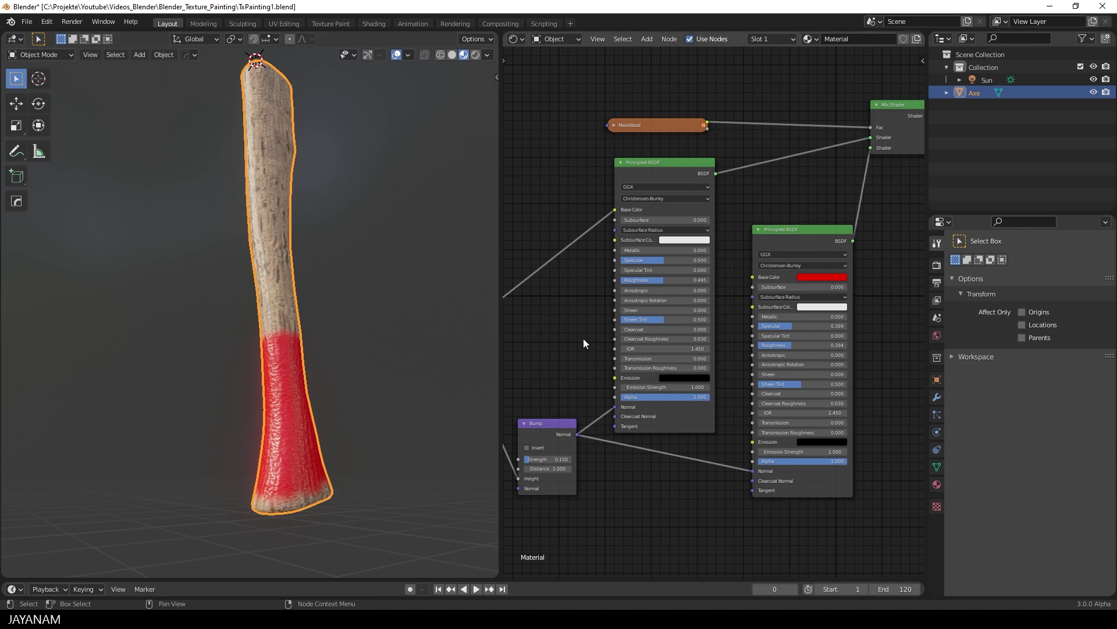
Step: Maximize the node editor and inspect the WoodMat texture and both Principled BSDF nodes
{"action": "key", "text": "ctrl+space"}
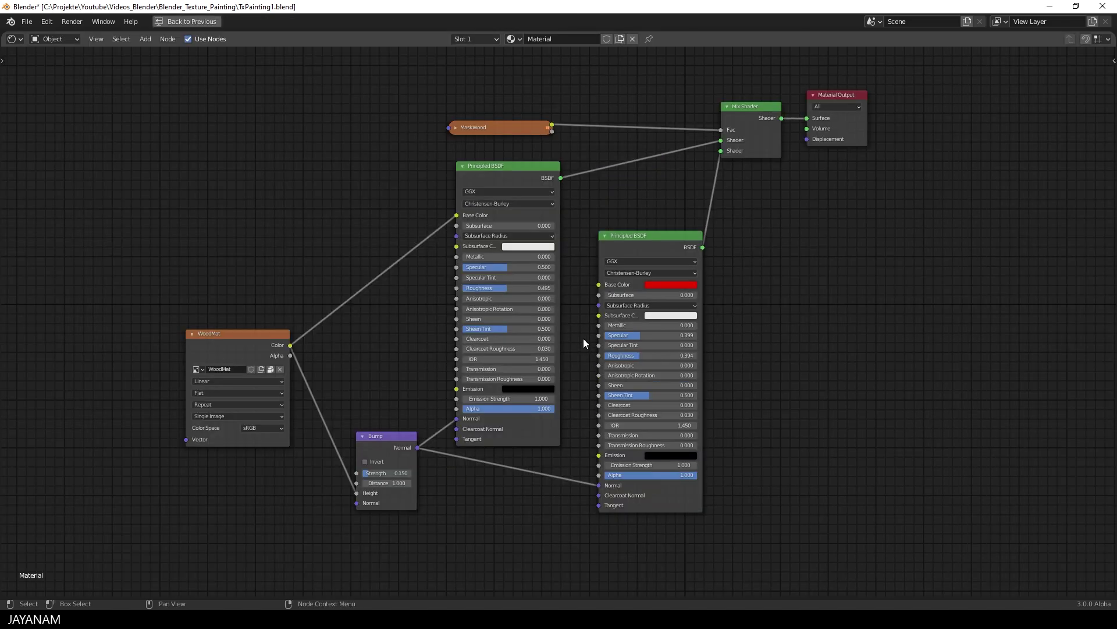
{"action": "left_click", "coordinate": [250, 337]}
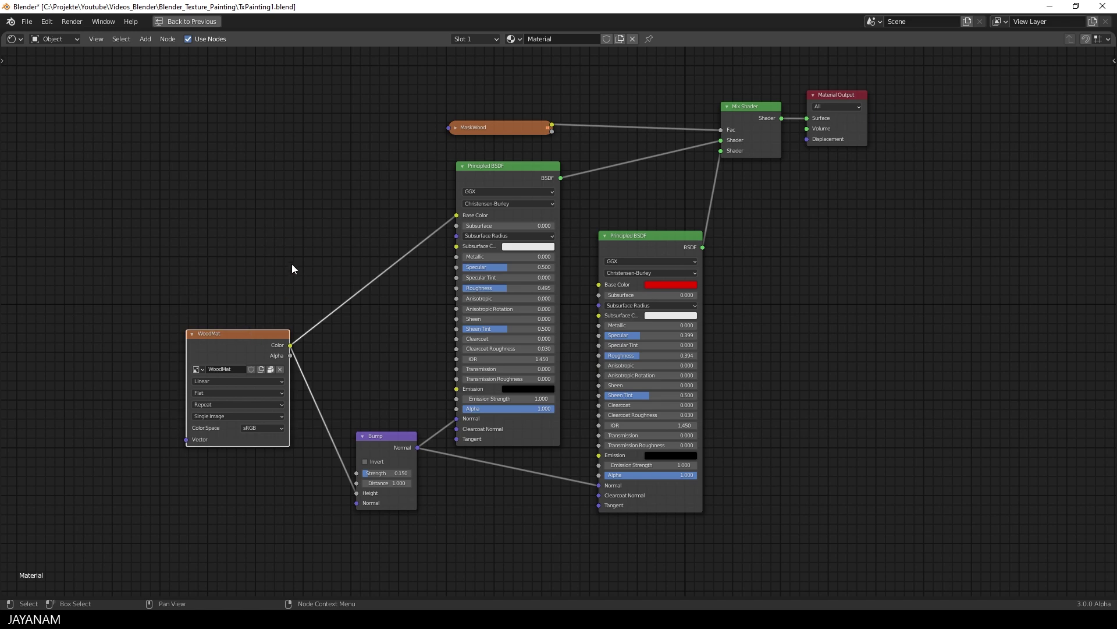
{"action": "left_click", "coordinate": [540, 169]}
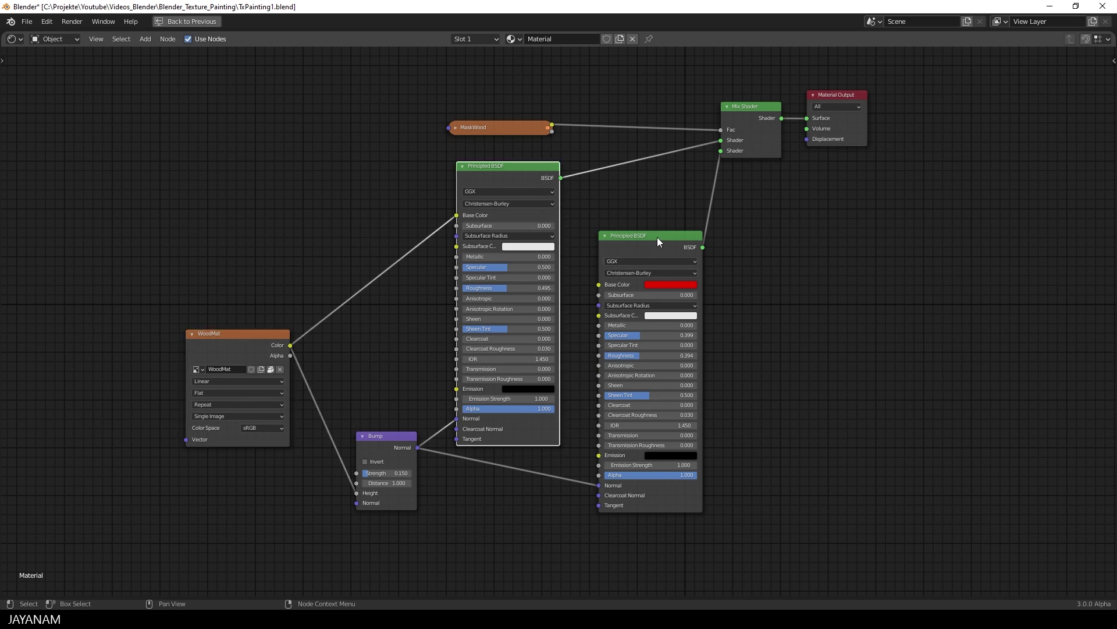
{"action": "left_click", "coordinate": [693, 242]}
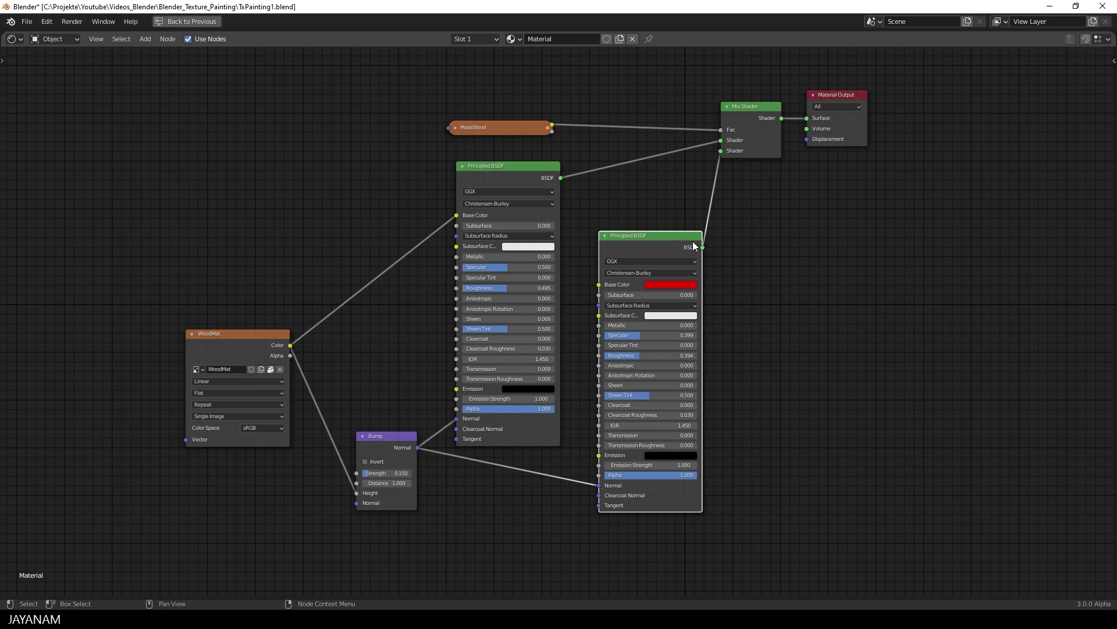
Step: Expand the MaskWood node and move it higher above the shader nodes
{"action": "left_click", "coordinate": [498, 128]}
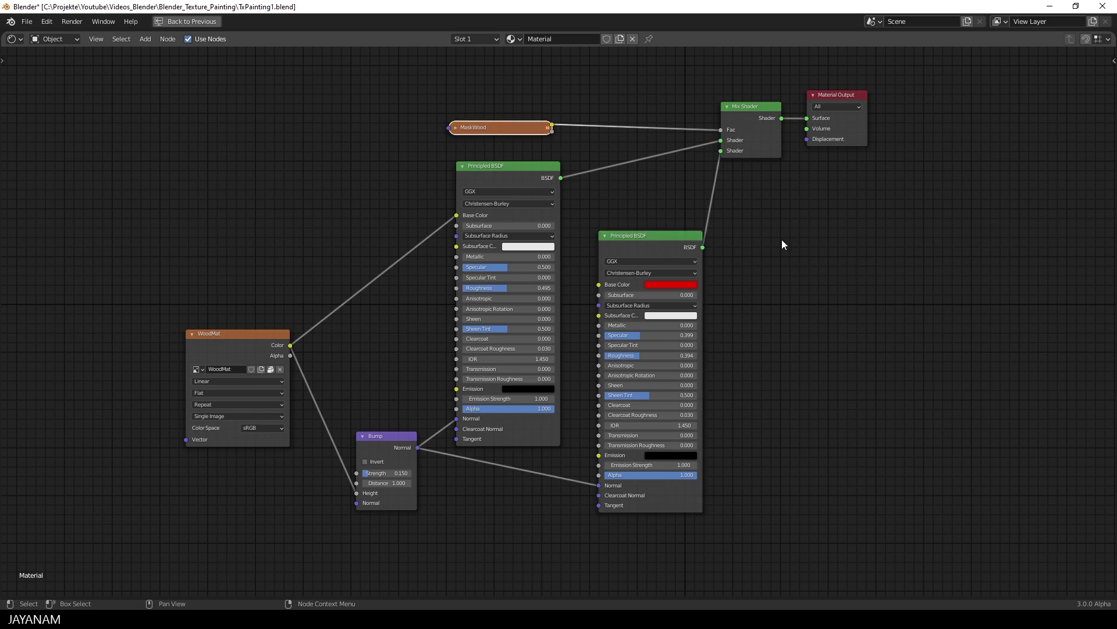
{"action": "left_click", "coordinate": [455, 127]}
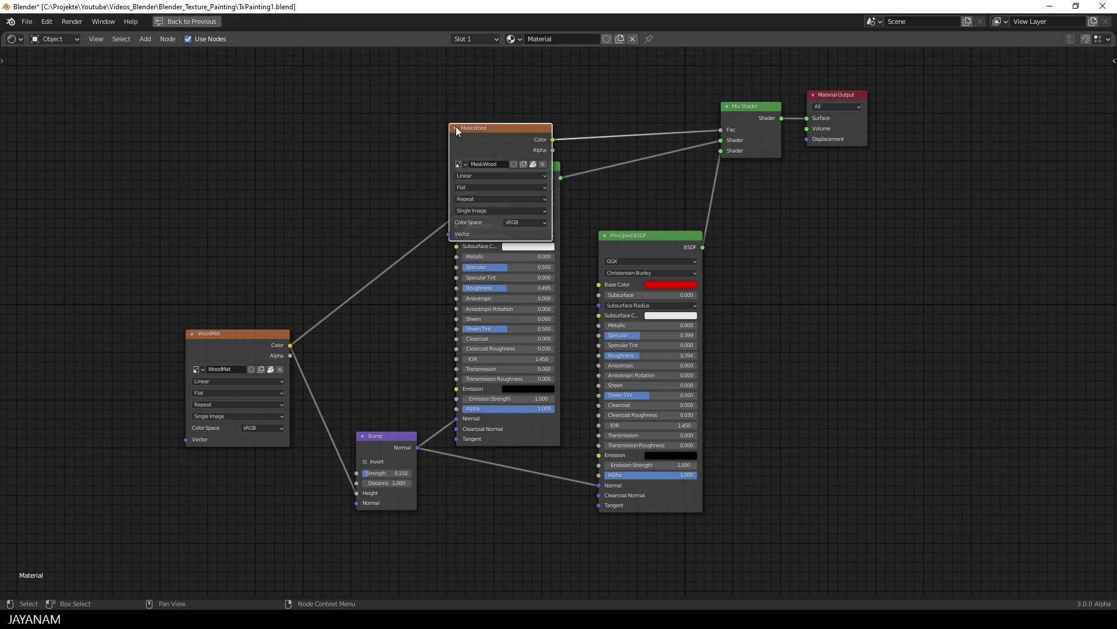
{"action": "left_click_drag", "start_coordinate": [512, 129], "coordinate": [512, 79]}
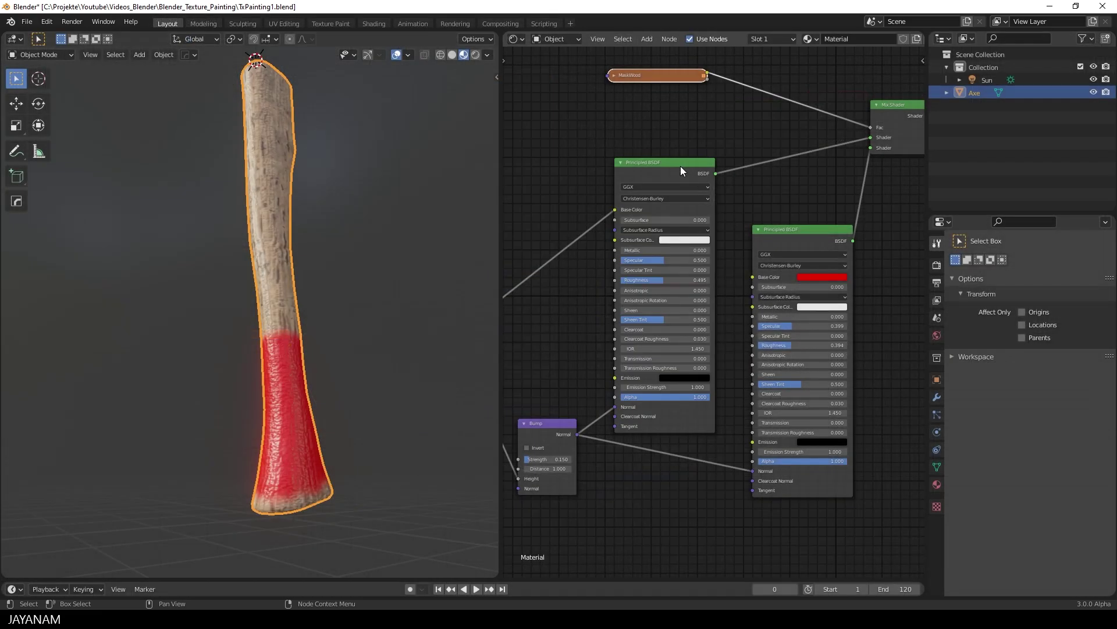
Step: Lower the wood shader's Roughness and raise the paint shader's Roughness slightly
{"action": "left_click", "coordinate": [678, 170]}
{"action": "scroll", "coordinate": [655, 225], "scroll_direction": "up", "scroll_amount": 2}
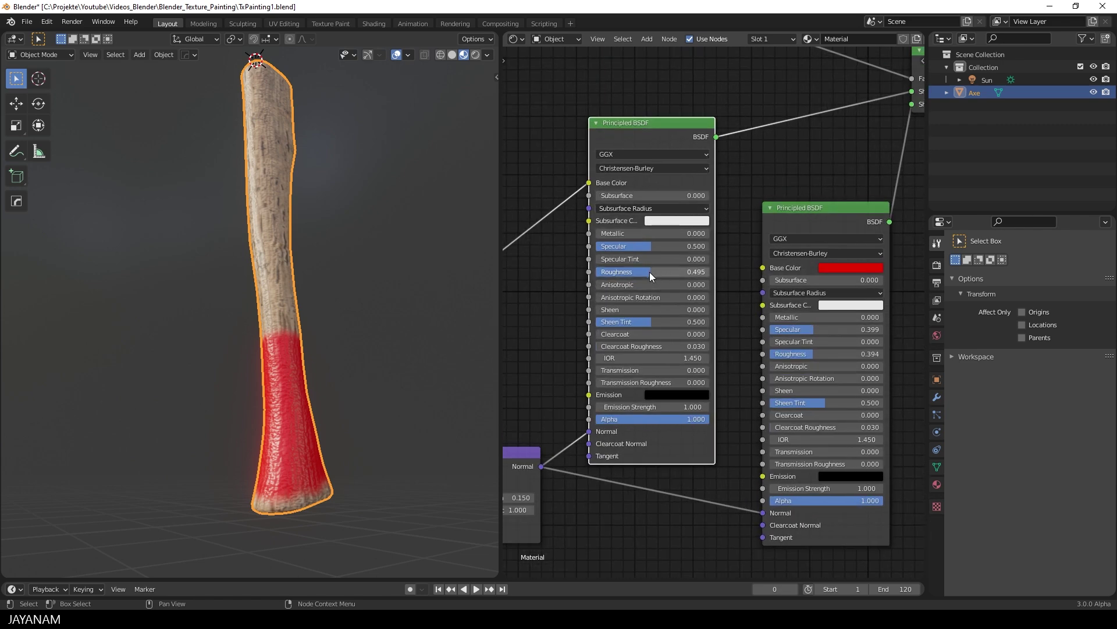
{"action": "mouse_move", "coordinate": [647, 271]}
{"action": "left_mouse_down"}
{"action": "mouse_move", "coordinate": [617, 271]}
{"action": "mouse_move", "coordinate": [664, 271]}
{"action": "mouse_move", "coordinate": [647, 271]}
{"action": "left_mouse_up"}
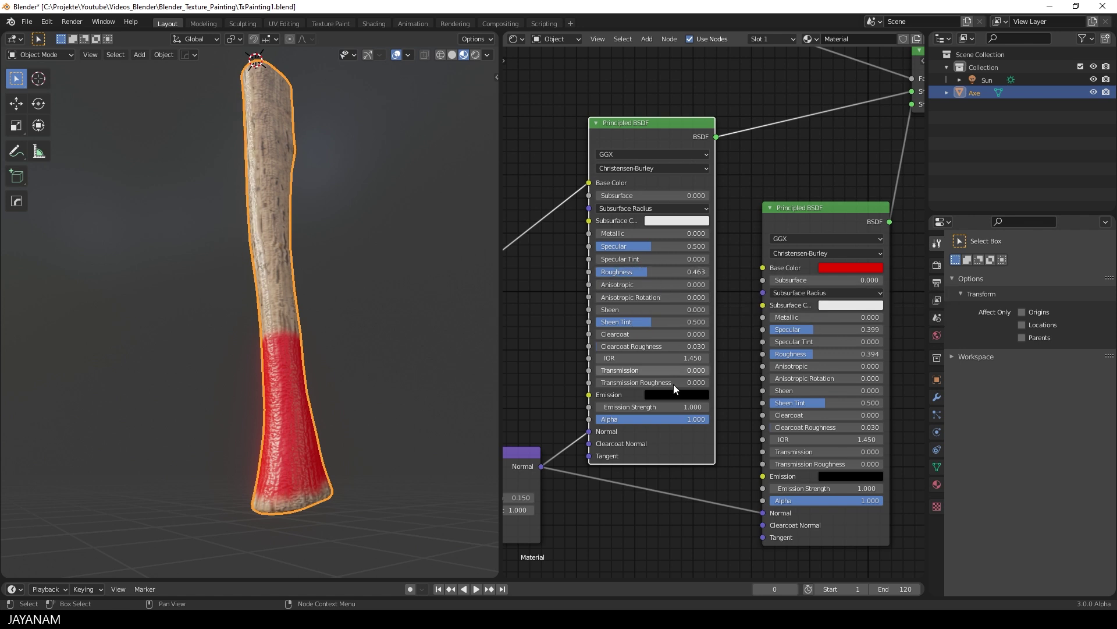
{"action": "mouse_move", "coordinate": [808, 354]}
{"action": "left_mouse_down"}
{"action": "mouse_move", "coordinate": [843, 354]}
{"action": "mouse_move", "coordinate": [783, 354]}
{"action": "mouse_move", "coordinate": [822, 358]}
{"action": "left_mouse_up"}
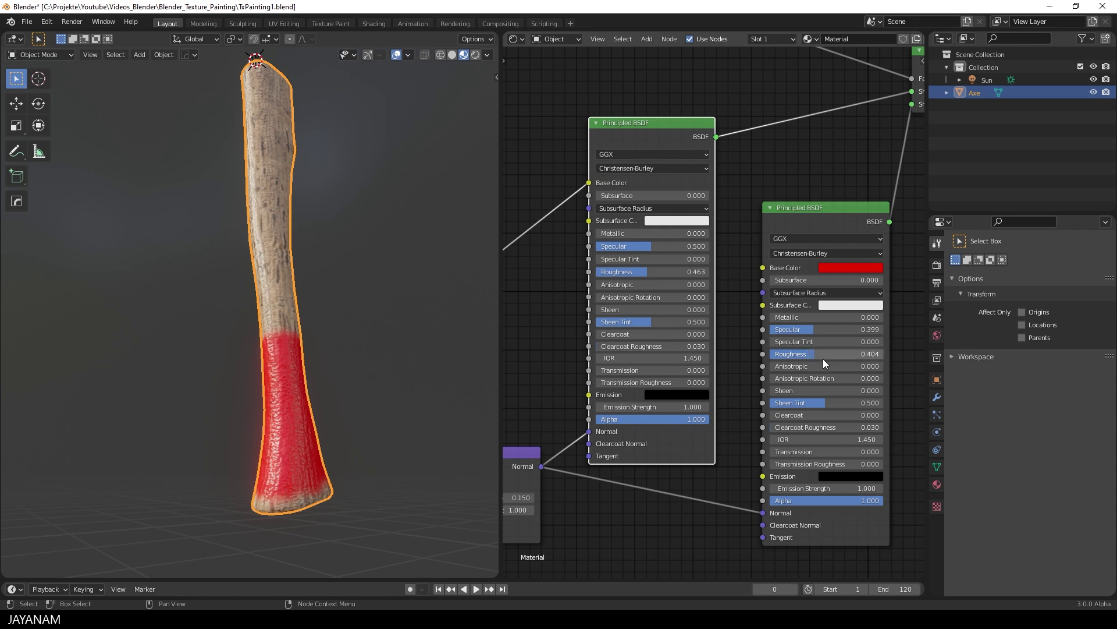
Step: Change the paint shader's base colour from red to deep blue and view the flared end
{"action": "left_click", "coordinate": [834, 267]}
{"action": "mouse_move", "coordinate": [865, 187]}
{"action": "left_mouse_down"}
{"action": "mouse_move", "coordinate": [908, 150]}
{"action": "mouse_move", "coordinate": [892, 107]}
{"action": "mouse_move", "coordinate": [918, 118]}
{"action": "left_mouse_up"}
{"action": "scroll", "coordinate": [336, 445], "scroll_direction": "up", "scroll_amount": 3}
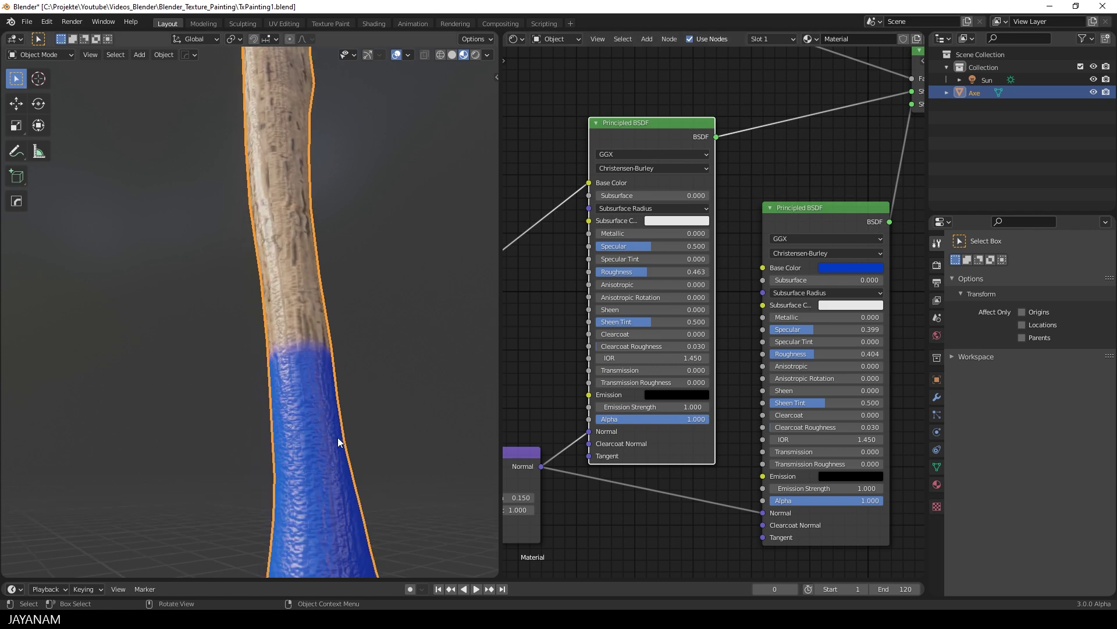
{"action": "middle_click_drag", "start_coordinate": [341, 442], "coordinate": [262, 232]}
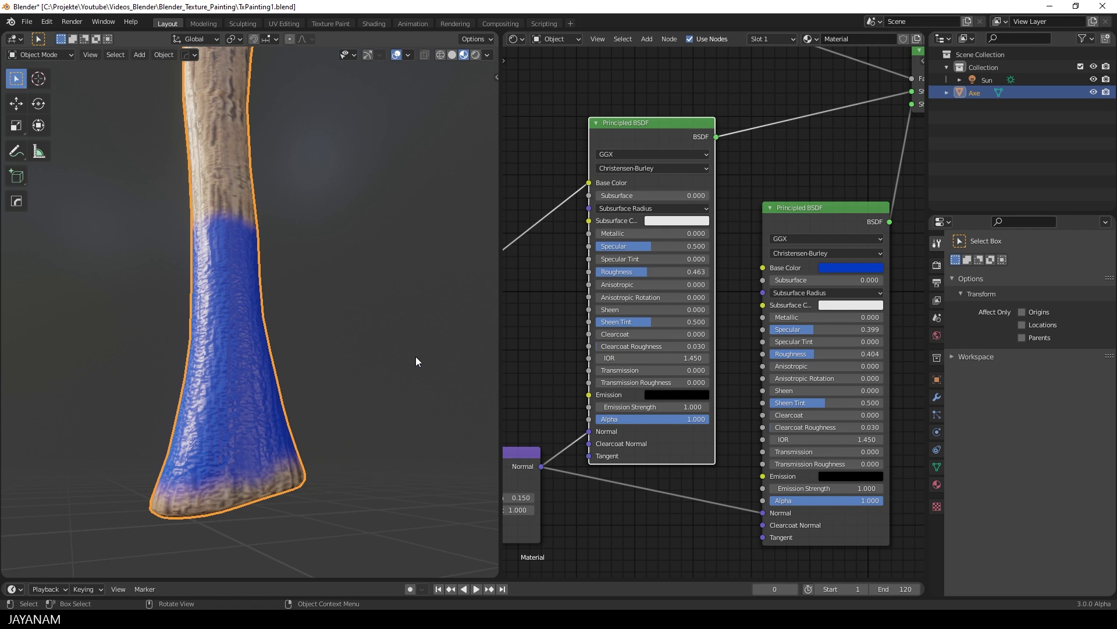
Step: Switch the axe to Texture Paint mode and activate the WoodMat and MaskWood texture slots
{"action": "left_click", "coordinate": [43, 52]}
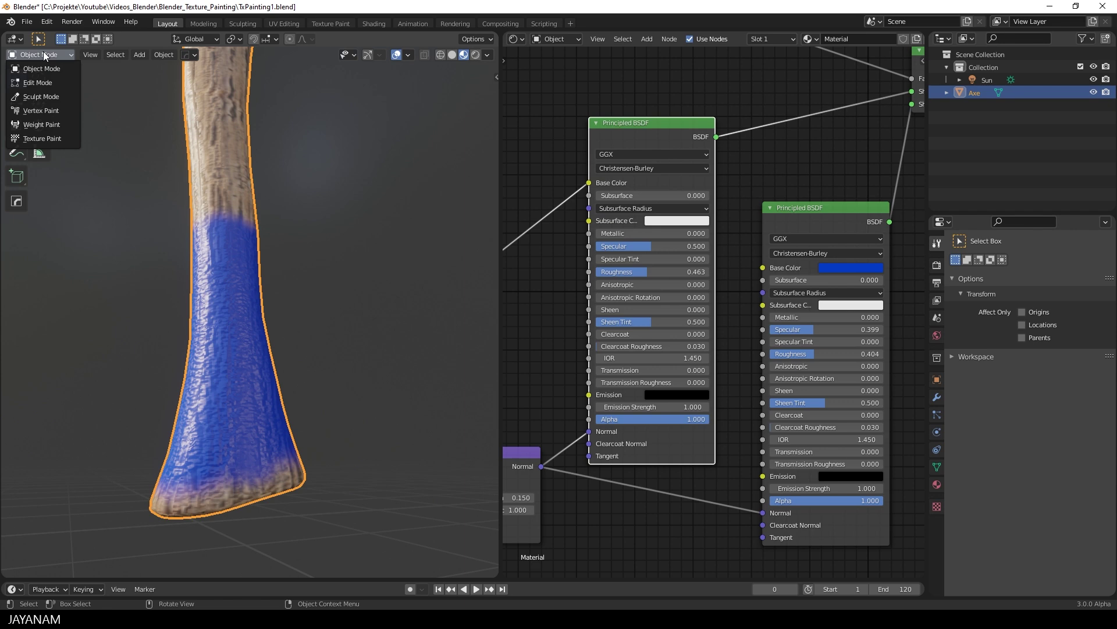
{"action": "left_click", "coordinate": [52, 138]}
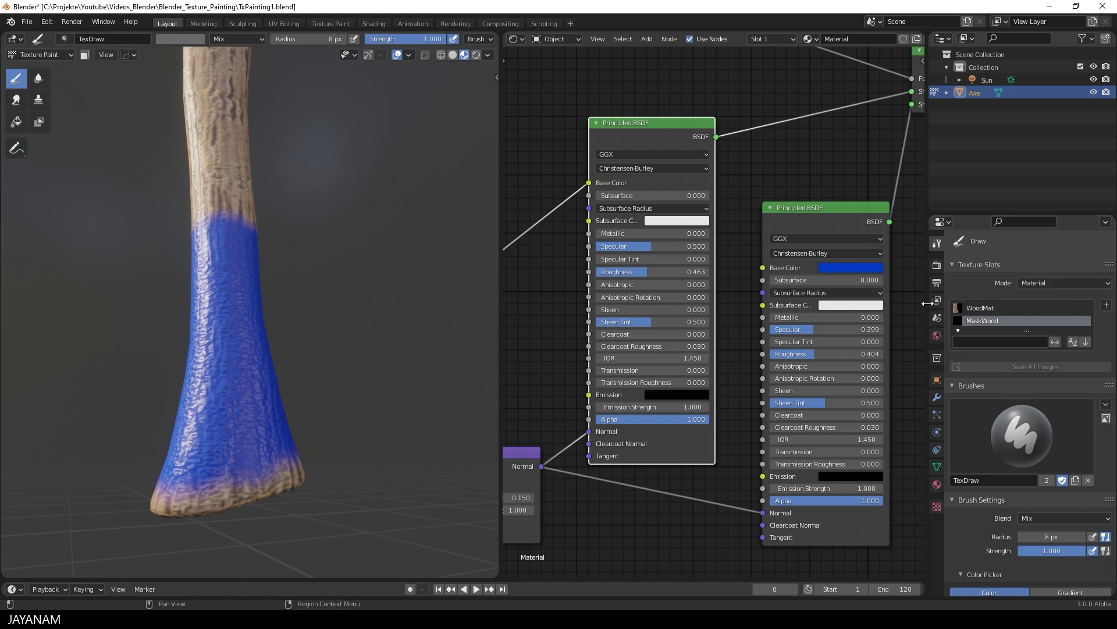
{"action": "left_click", "coordinate": [983, 307]}
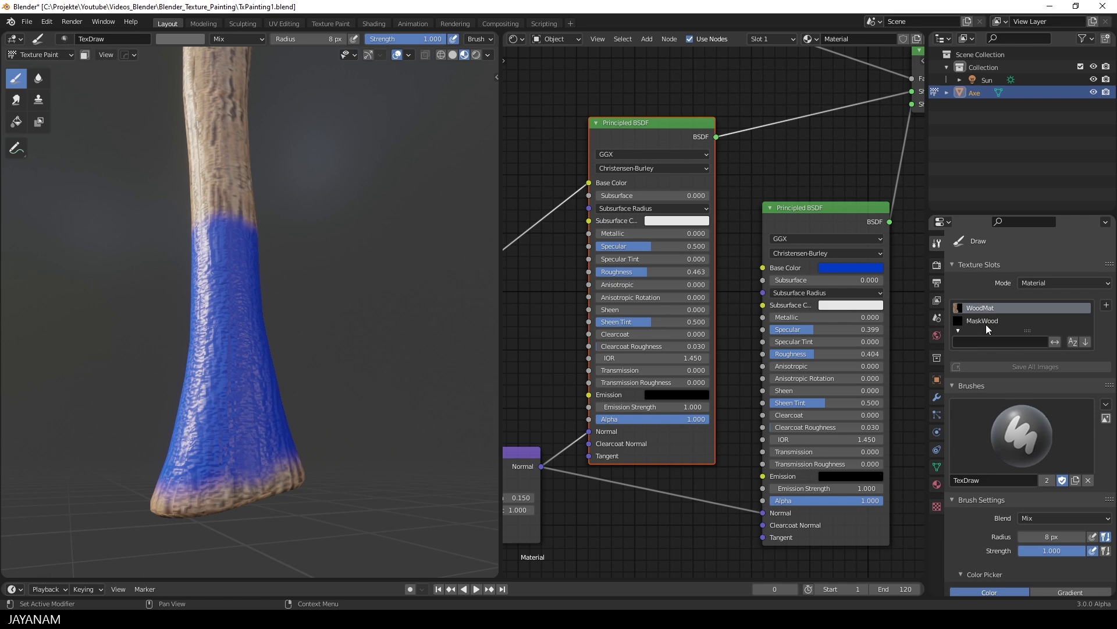
{"action": "left_click", "coordinate": [1001, 321]}
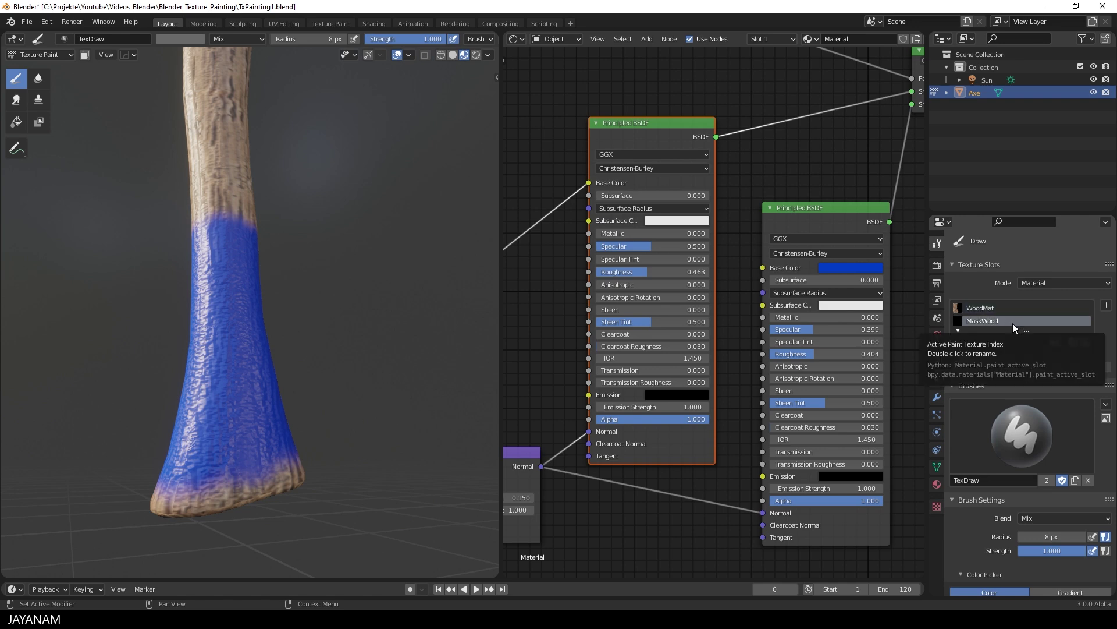
Step: Add a Roughness texture slot named Roughness_Paint at 2048 × 2048 pixels
{"action": "left_click", "coordinate": [1106, 307]}
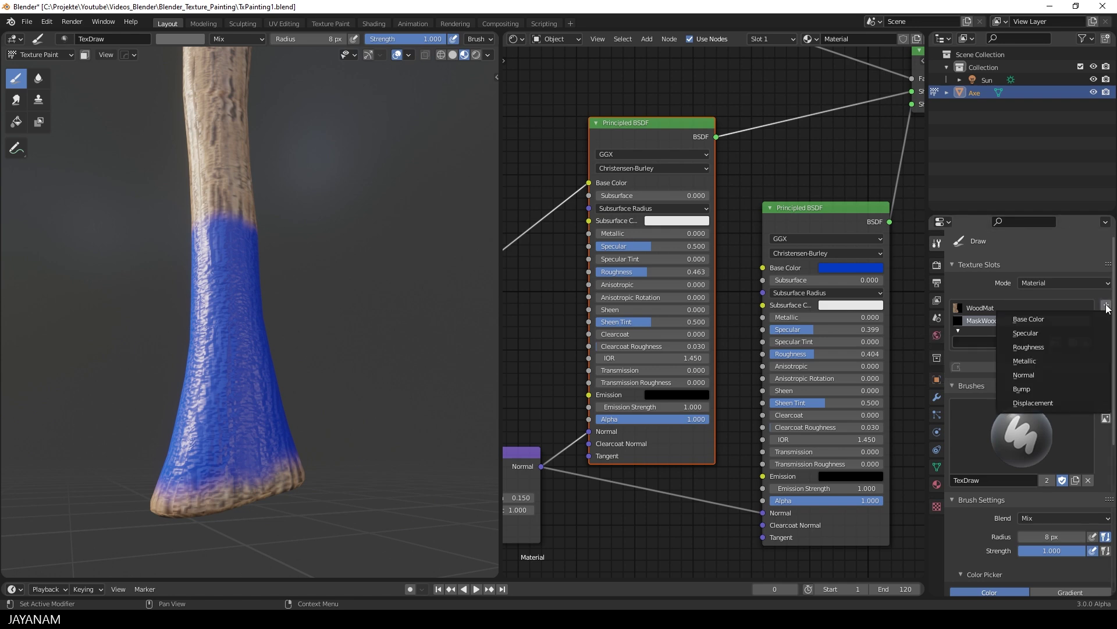
{"action": "left_click", "coordinate": [1042, 347]}
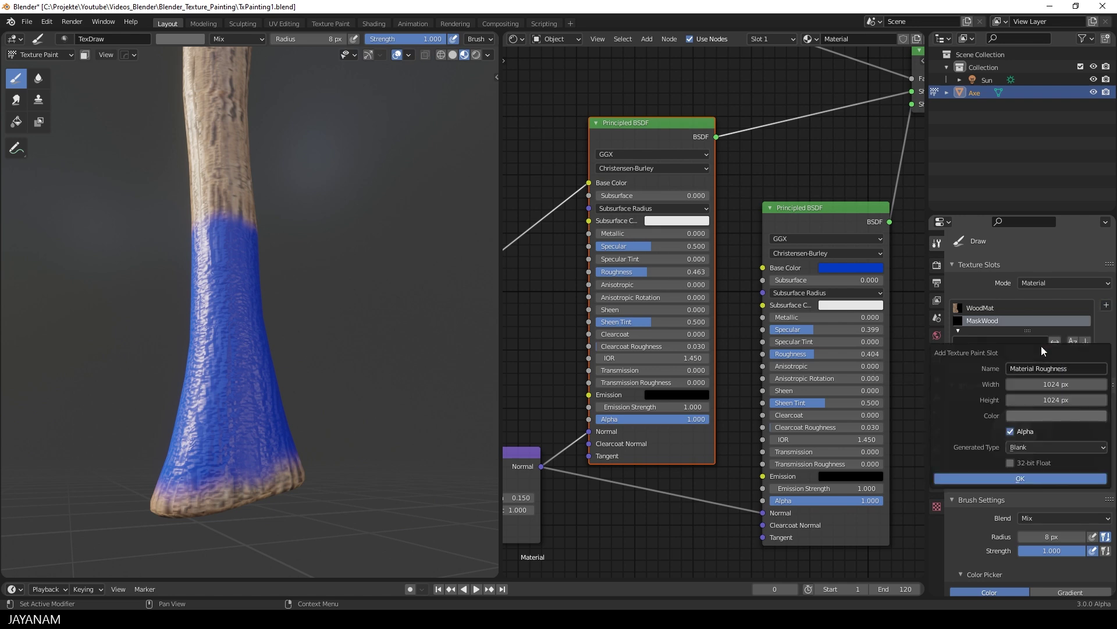
{"action": "left_click", "coordinate": [1080, 369]}
{"action": "type", "text": "Roughness_Paint"}
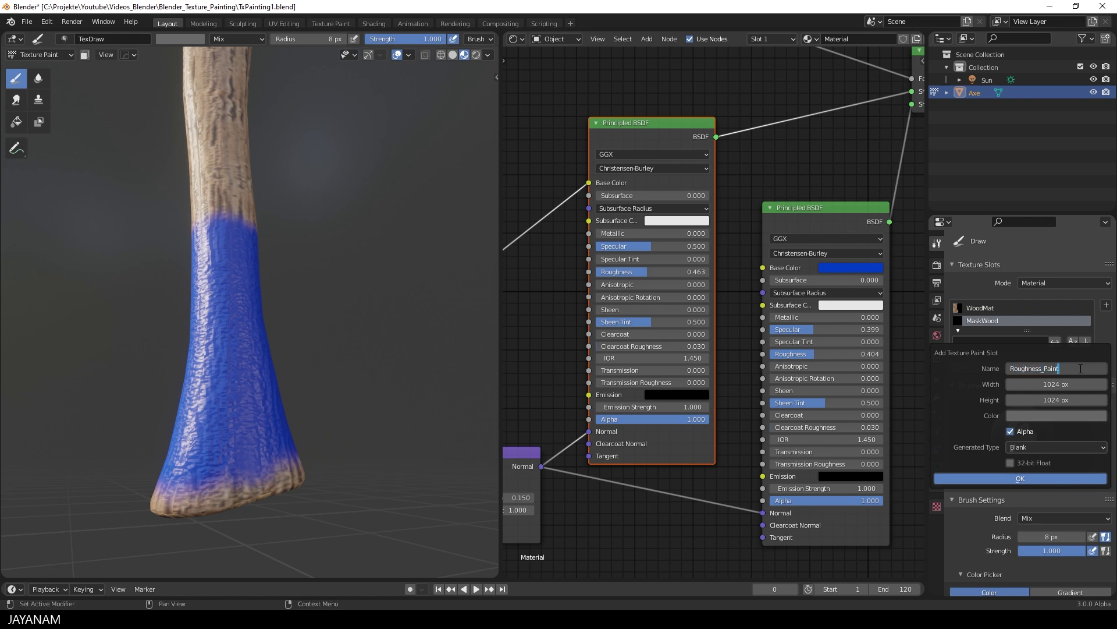
{"action": "left_click", "coordinate": [1080, 384]}
{"action": "type", "text": "*2"}
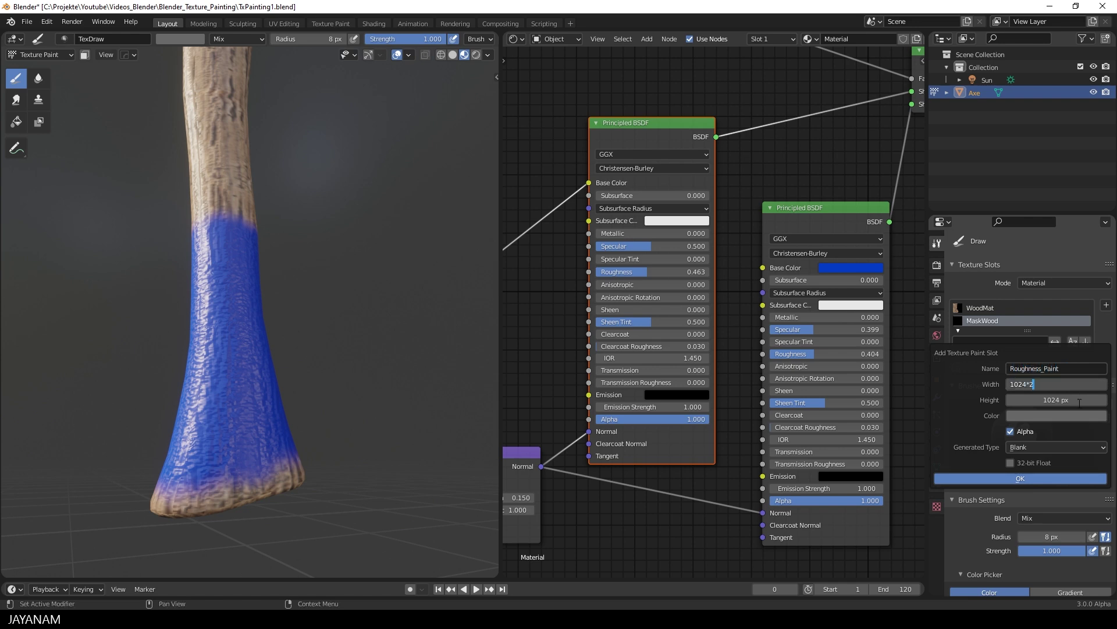
{"action": "left_click", "coordinate": [1077, 401]}
{"action": "type", "text": "*2"}
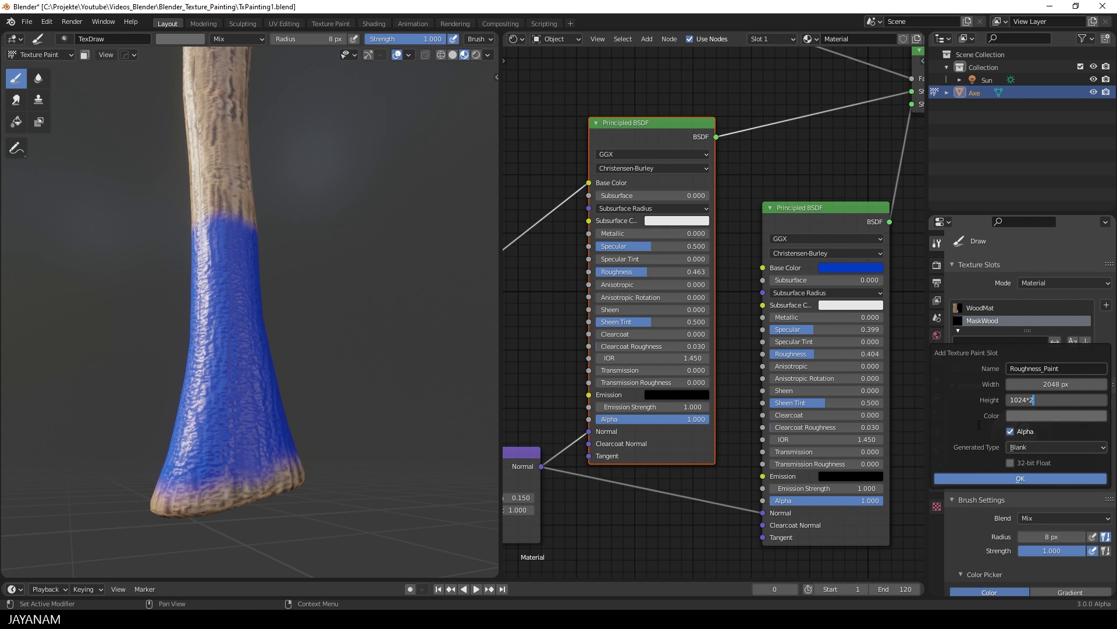
{"action": "left_click", "coordinate": [999, 479]}
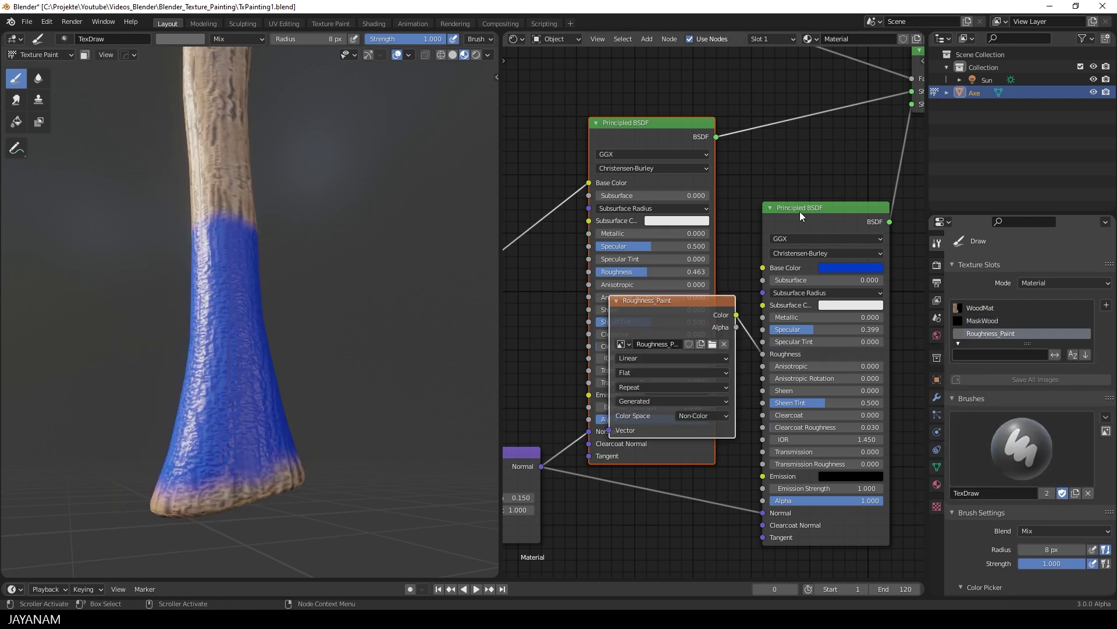
Step: Move the Roughness_Paint image node and the second Principled BSDF apart so they no longer overlap
{"action": "scroll", "coordinate": [762, 177], "scroll_direction": "down", "scroll_amount": 2}
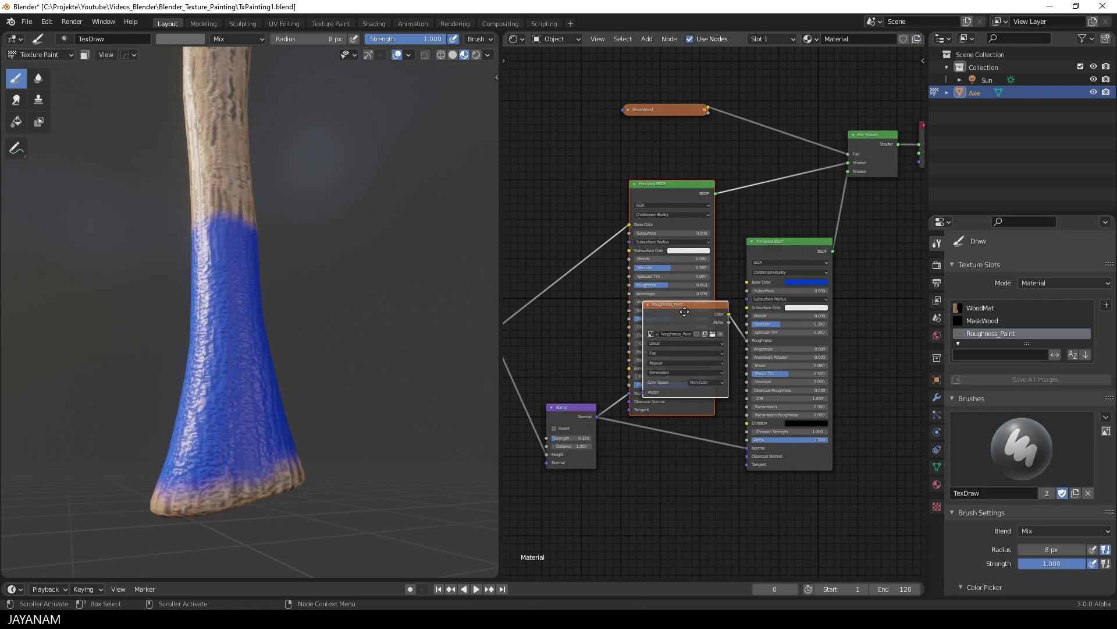
{"action": "left_click_drag", "start_coordinate": [685, 305], "coordinate": [680, 483]}
{"action": "left_click_drag", "start_coordinate": [750, 221], "coordinate": [763, 185]}
{"action": "middle_click_drag", "start_coordinate": [766, 209], "coordinate": [771, 116]}
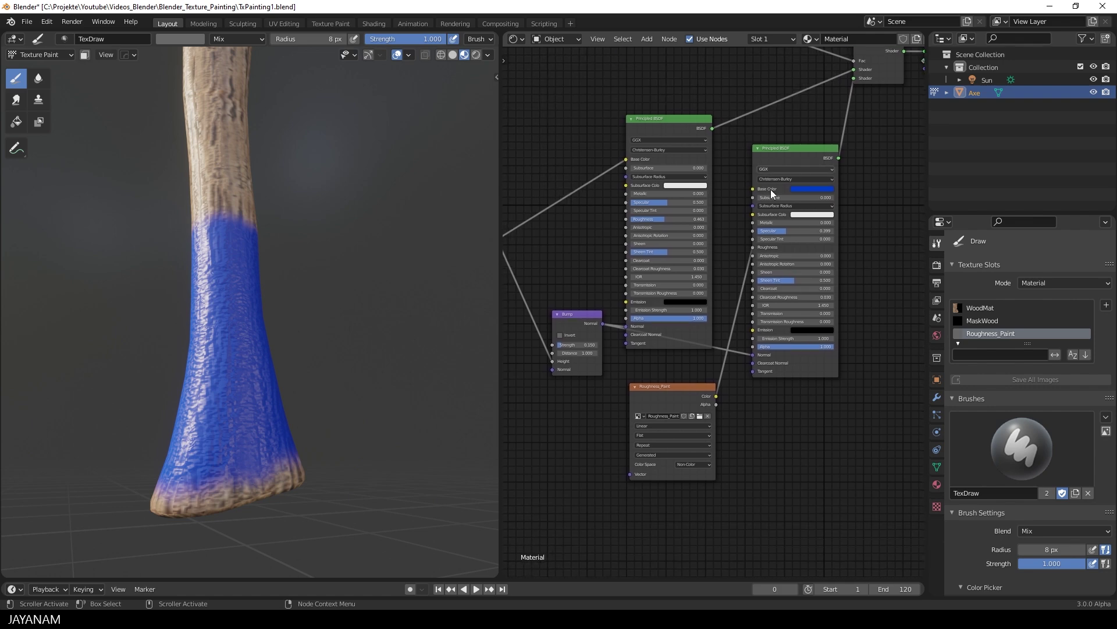
{"action": "left_click_drag", "start_coordinate": [803, 155], "coordinate": [837, 261]}
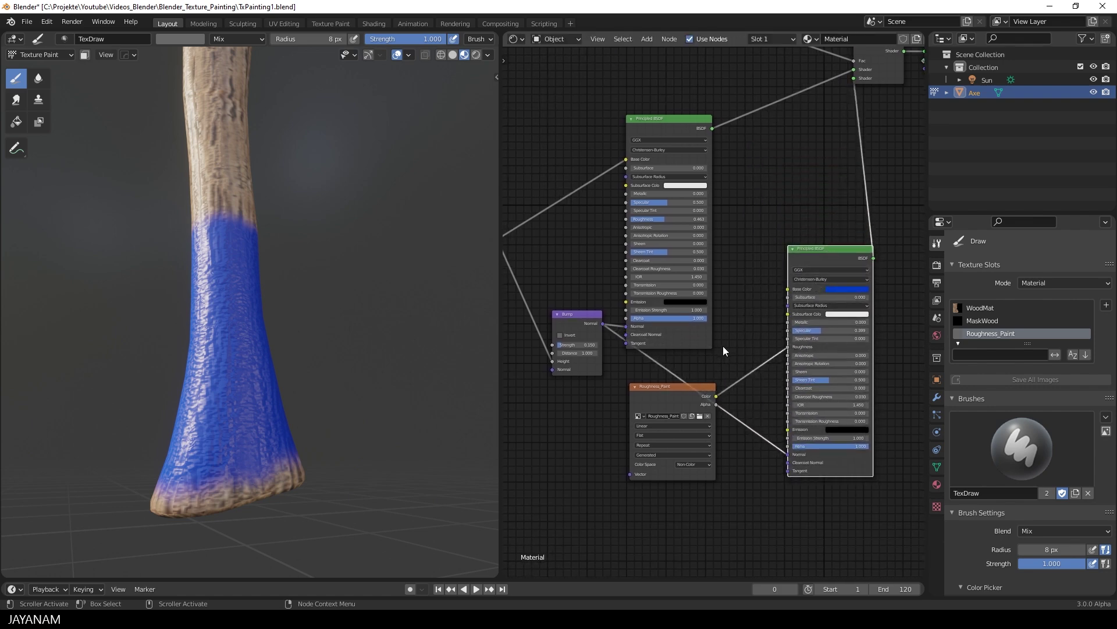
{"action": "left_click_drag", "start_coordinate": [706, 399], "coordinate": [681, 404]}
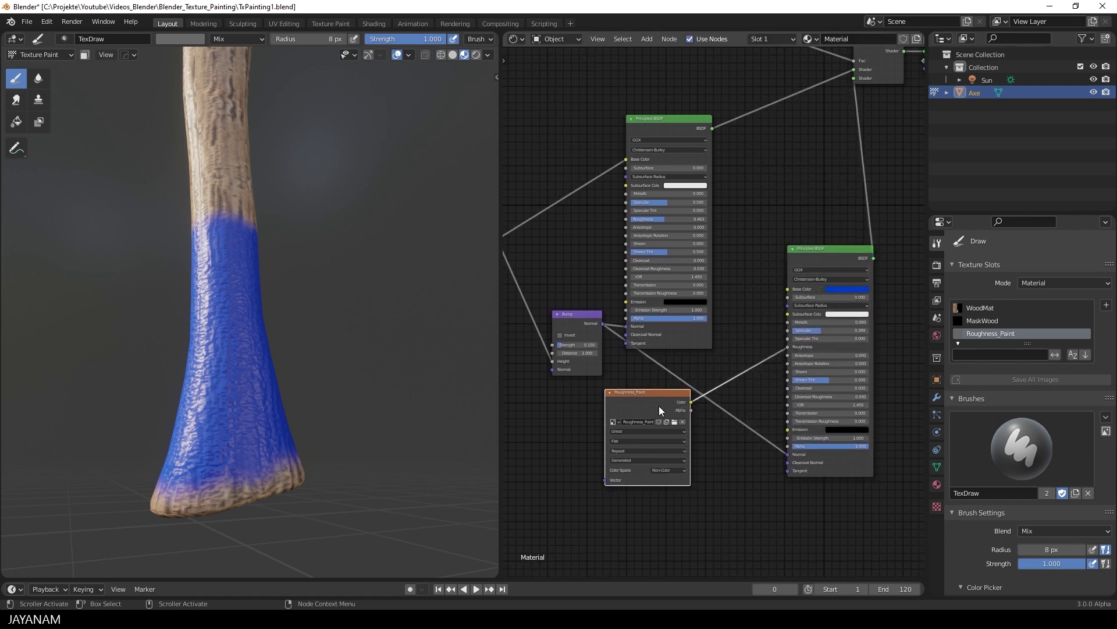
{"action": "left_click", "coordinate": [673, 120]}
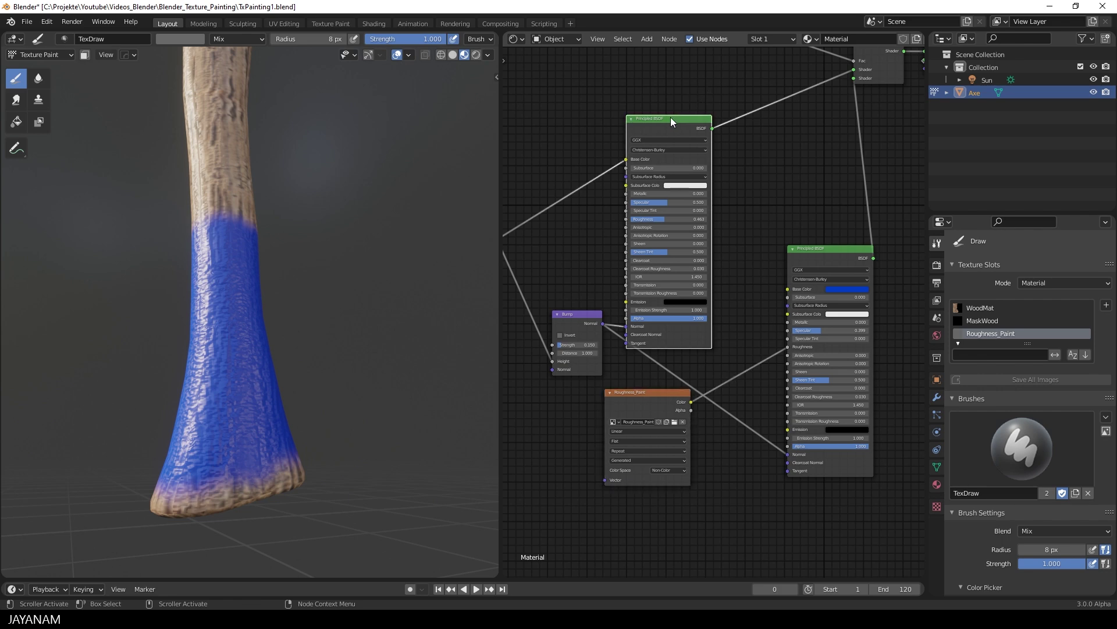
Step: Set the brush colour to black and the brush radius to 26 px
{"action": "left_click", "coordinate": [840, 250]}
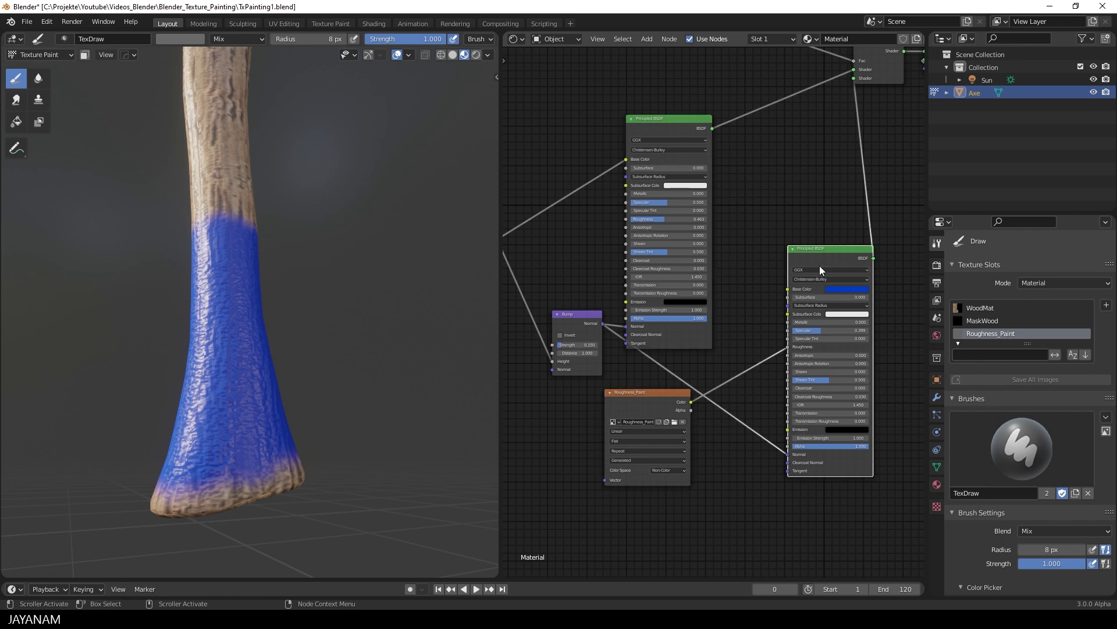
{"action": "left_click", "coordinate": [174, 40]}
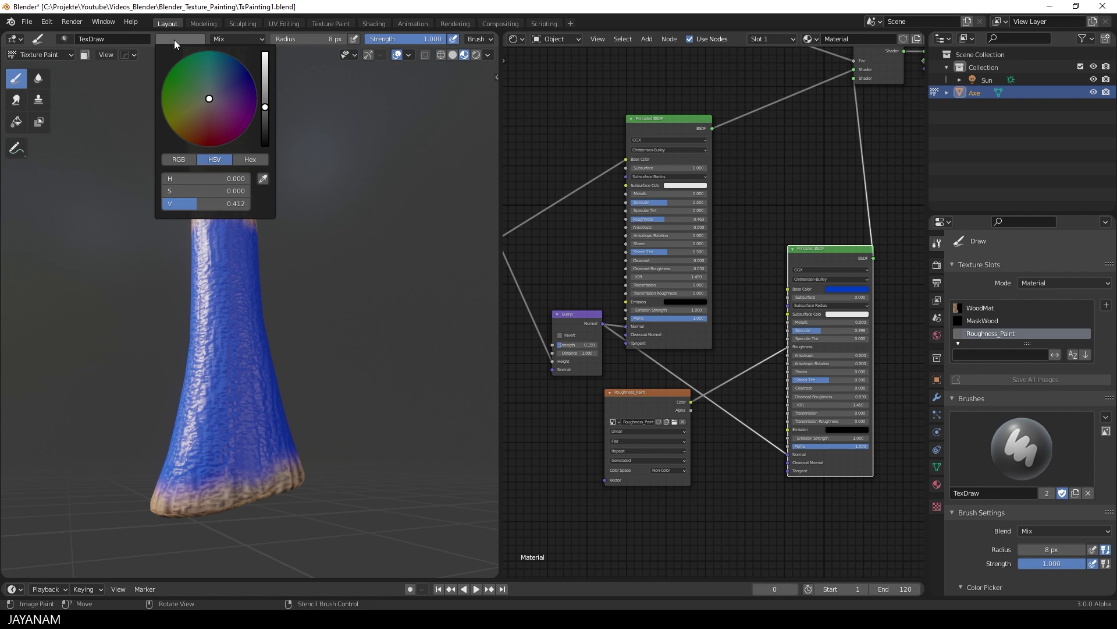
{"action": "left_click", "coordinate": [173, 40]}
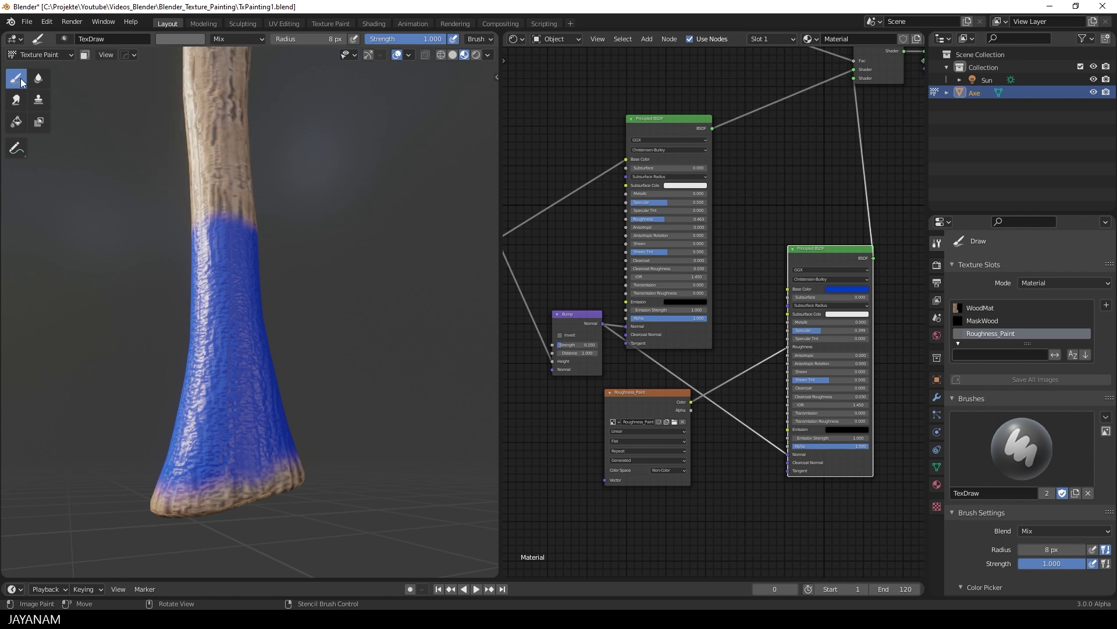
{"action": "left_click", "coordinate": [180, 39]}
{"action": "left_click_drag", "start_coordinate": [265, 106], "coordinate": [265, 145]}
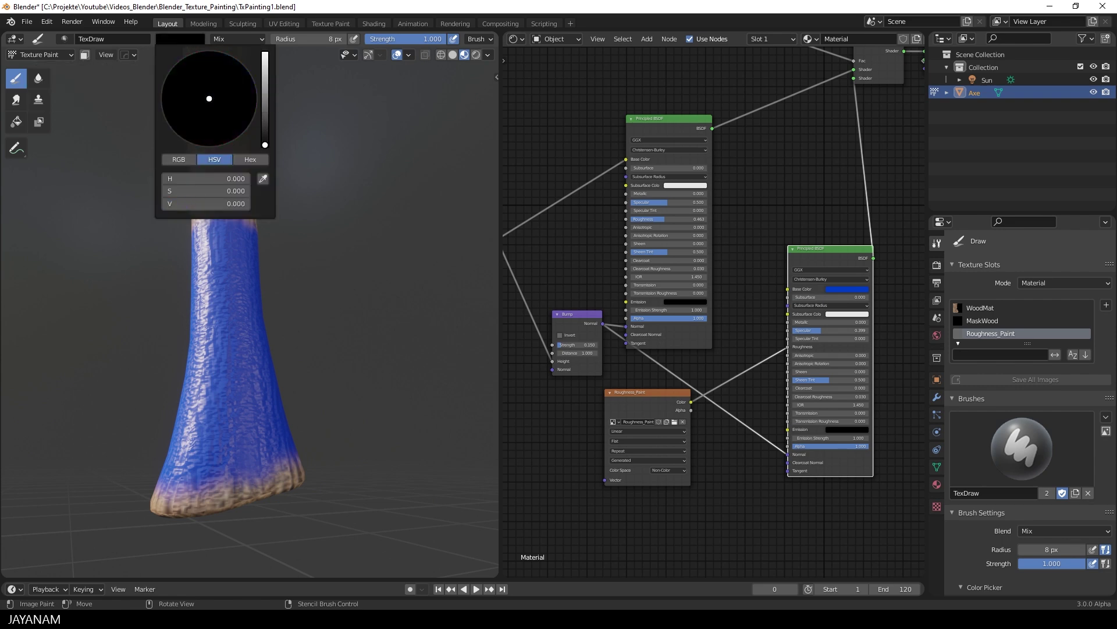
{"action": "key", "text": "f"}
{"action": "left_click", "coordinate": [233, 264]}
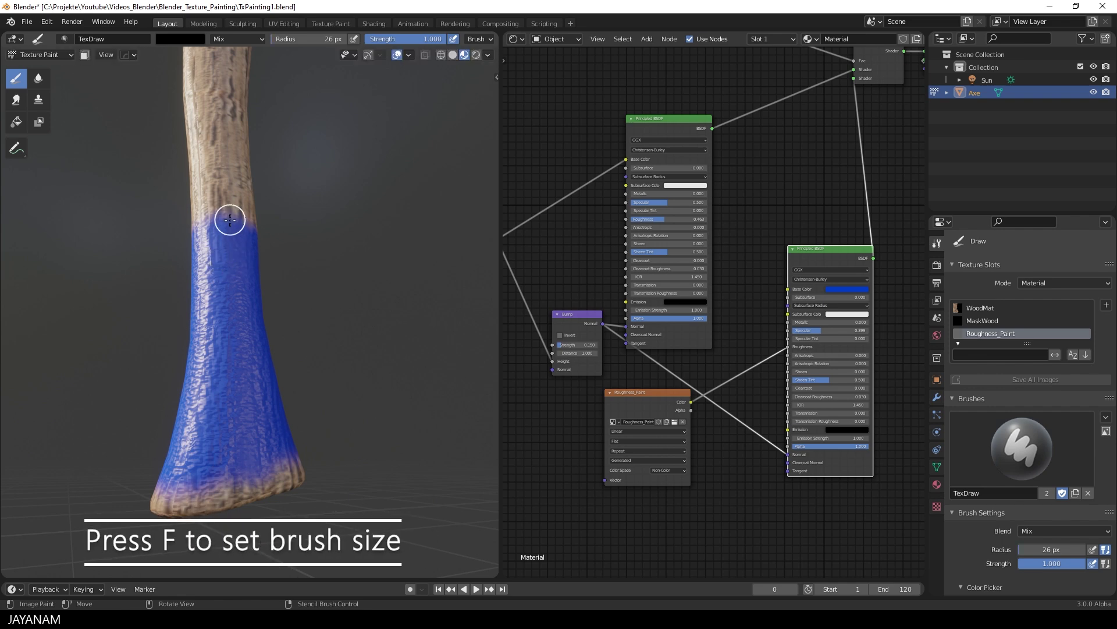
Step: Paint a glossy black streak down the blue section of the handle
{"action": "mouse_move", "coordinate": [229, 219]}
{"action": "left_mouse_down"}
{"action": "mouse_move", "coordinate": [220, 435]}
{"action": "mouse_move", "coordinate": [242, 459]}
{"action": "mouse_move", "coordinate": [225, 441]}
{"action": "mouse_move", "coordinate": [282, 365]}
{"action": "mouse_move", "coordinate": [286, 399]}
{"action": "mouse_move", "coordinate": [275, 433]}
{"action": "mouse_move", "coordinate": [257, 441]}
{"action": "mouse_move", "coordinate": [253, 373]}
{"action": "left_mouse_up"}
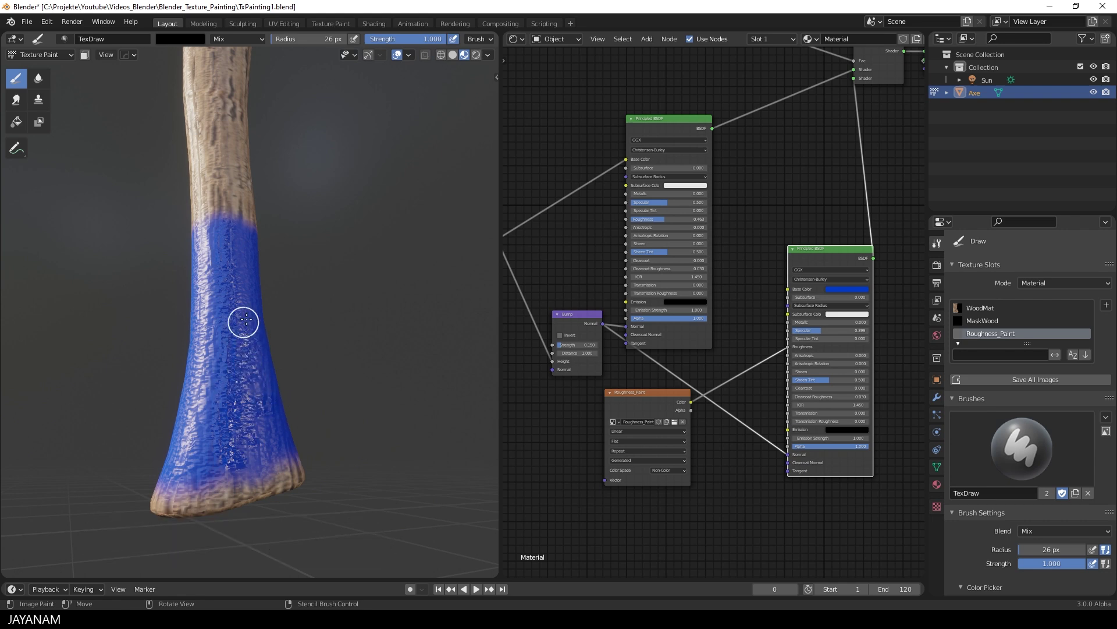
{"action": "middle_click_drag", "start_coordinate": [332, 379], "coordinate": [291, 376]}
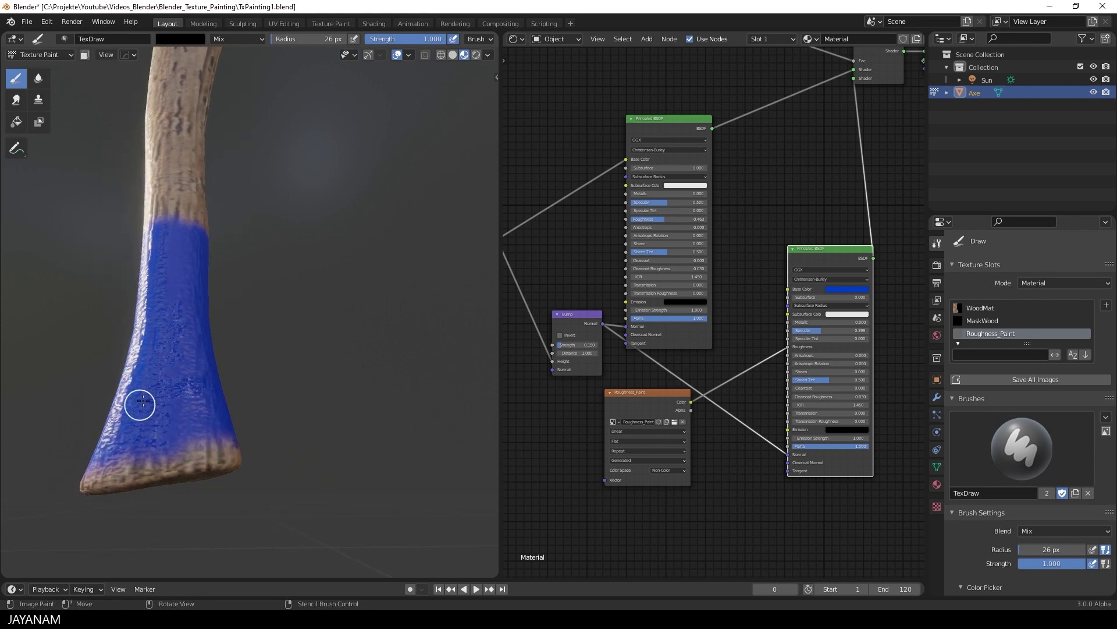
{"action": "middle_click_drag", "start_coordinate": [163, 222], "coordinate": [259, 231]}
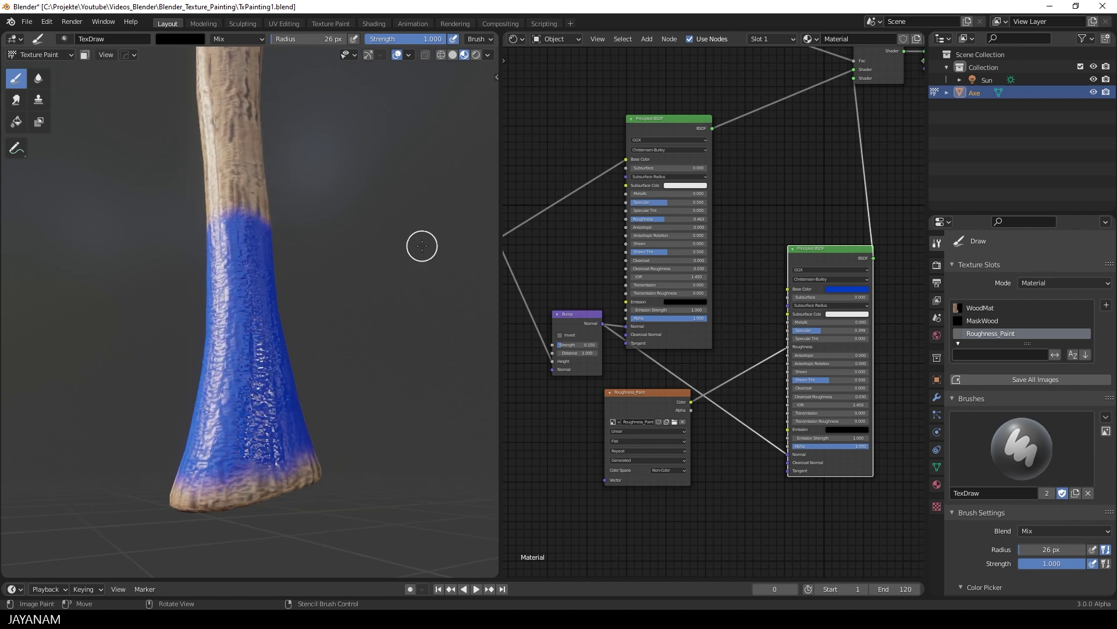
Step: Paint a white matte patch and mid-grey roughness over the lower blue handle
{"action": "left_click", "coordinate": [180, 39]}
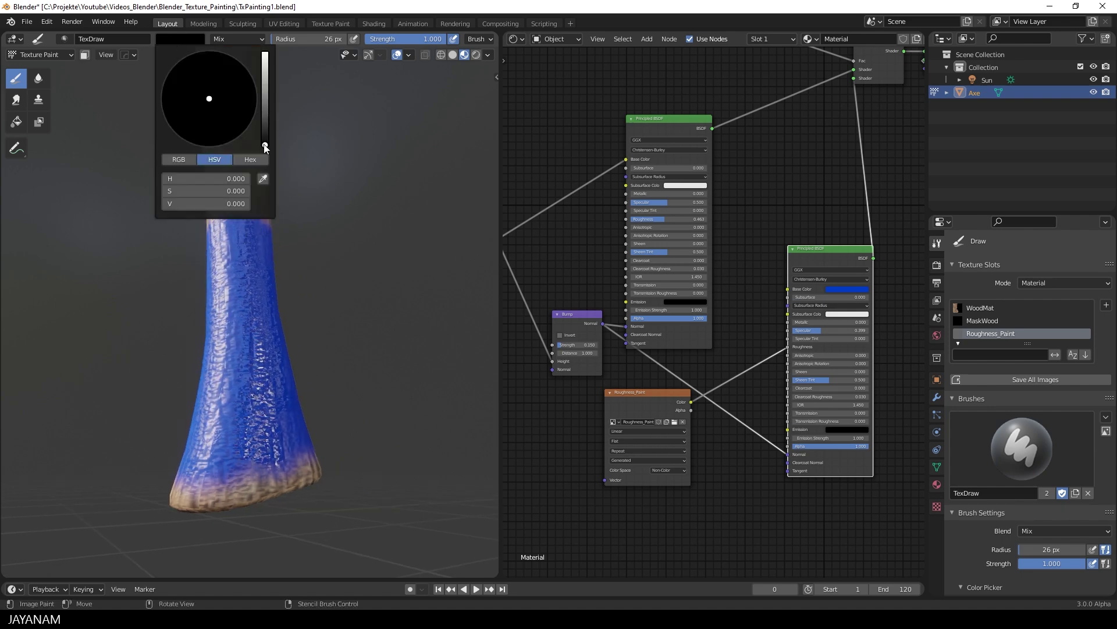
{"action": "left_click_drag", "start_coordinate": [265, 147], "coordinate": [265, 54]}
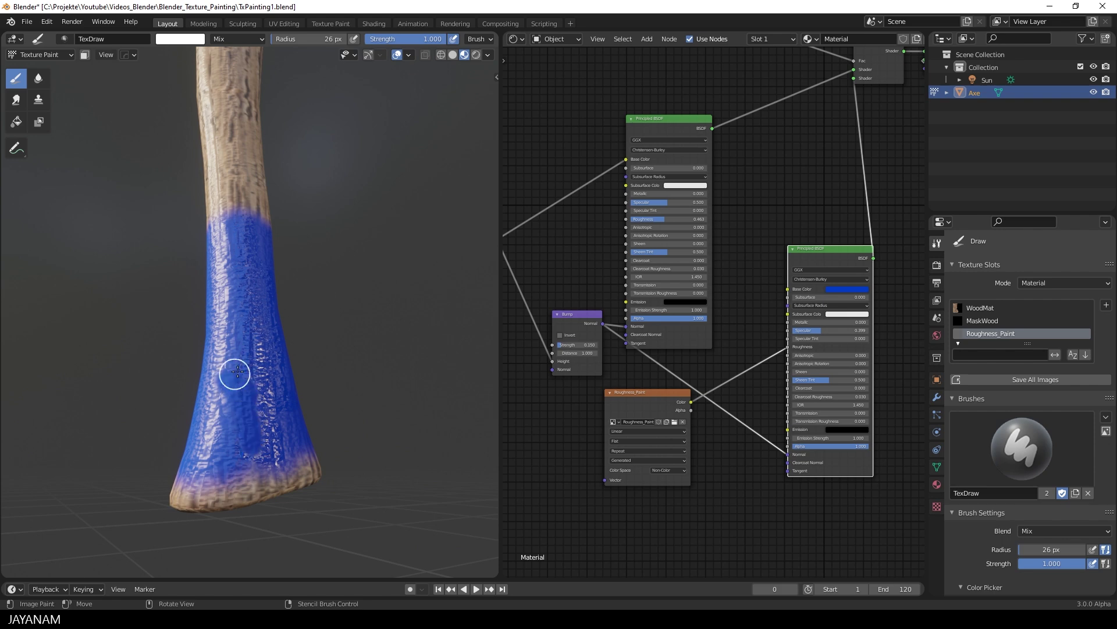
{"action": "mouse_move", "coordinate": [237, 371]}
{"action": "left_mouse_down"}
{"action": "mouse_move", "coordinate": [247, 432]}
{"action": "mouse_move", "coordinate": [272, 459]}
{"action": "mouse_move", "coordinate": [258, 454]}
{"action": "mouse_move", "coordinate": [231, 475]}
{"action": "mouse_move", "coordinate": [232, 394]}
{"action": "left_mouse_up"}
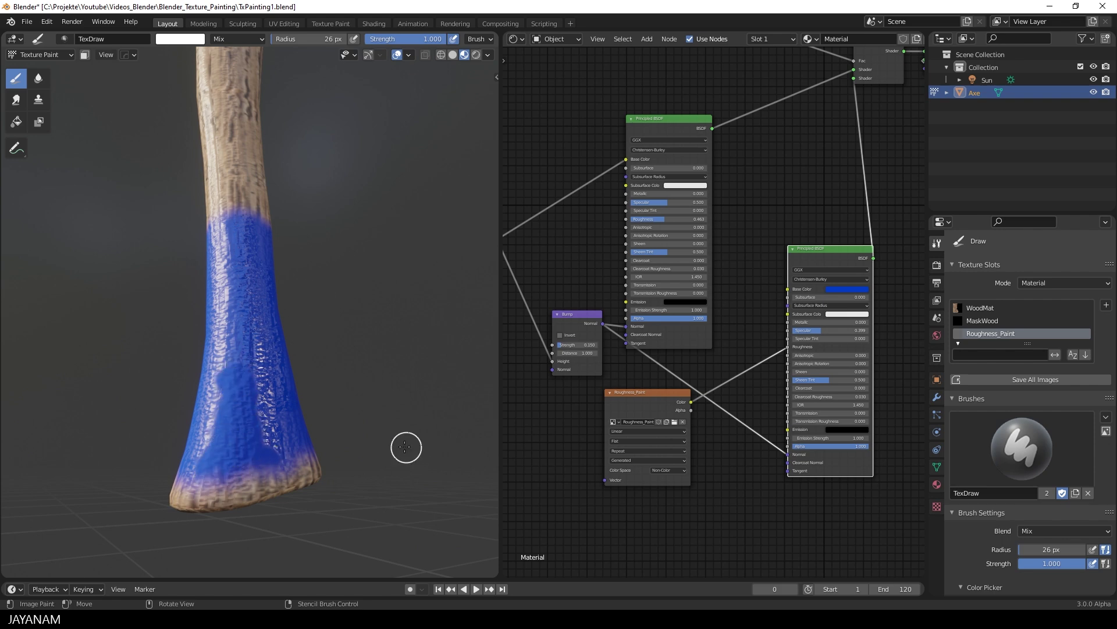
{"action": "left_click", "coordinate": [180, 38]}
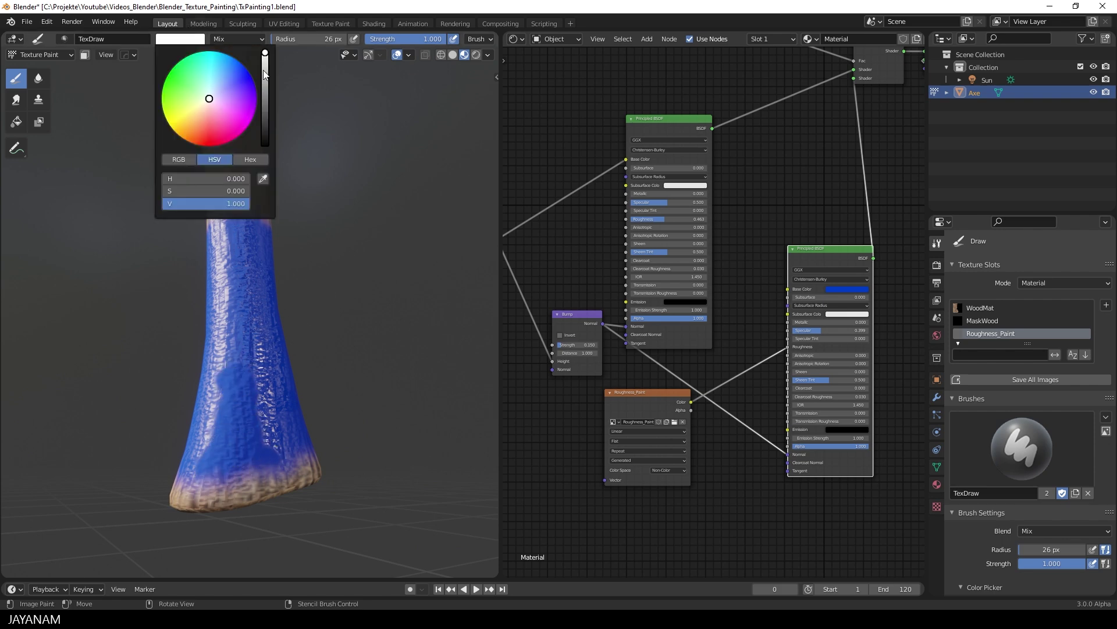
{"action": "left_click_drag", "start_coordinate": [265, 54], "coordinate": [265, 96]}
{"action": "mouse_move", "coordinate": [244, 395]}
{"action": "left_mouse_down"}
{"action": "mouse_move", "coordinate": [210, 443]}
{"action": "mouse_move", "coordinate": [252, 472]}
{"action": "mouse_move", "coordinate": [283, 463]}
{"action": "mouse_move", "coordinate": [258, 423]}
{"action": "mouse_move", "coordinate": [221, 453]}
{"action": "left_mouse_up"}
{"action": "middle_click_drag", "start_coordinate": [221, 453], "coordinate": [249, 242]}
{"action": "mouse_move", "coordinate": [257, 317]}
{"action": "middle_mouse_down"}
{"action": "mouse_move", "coordinate": [200, 274]}
{"action": "mouse_move", "coordinate": [316, 297]}
{"action": "mouse_move", "coordinate": [270, 379]}
{"action": "middle_mouse_up"}
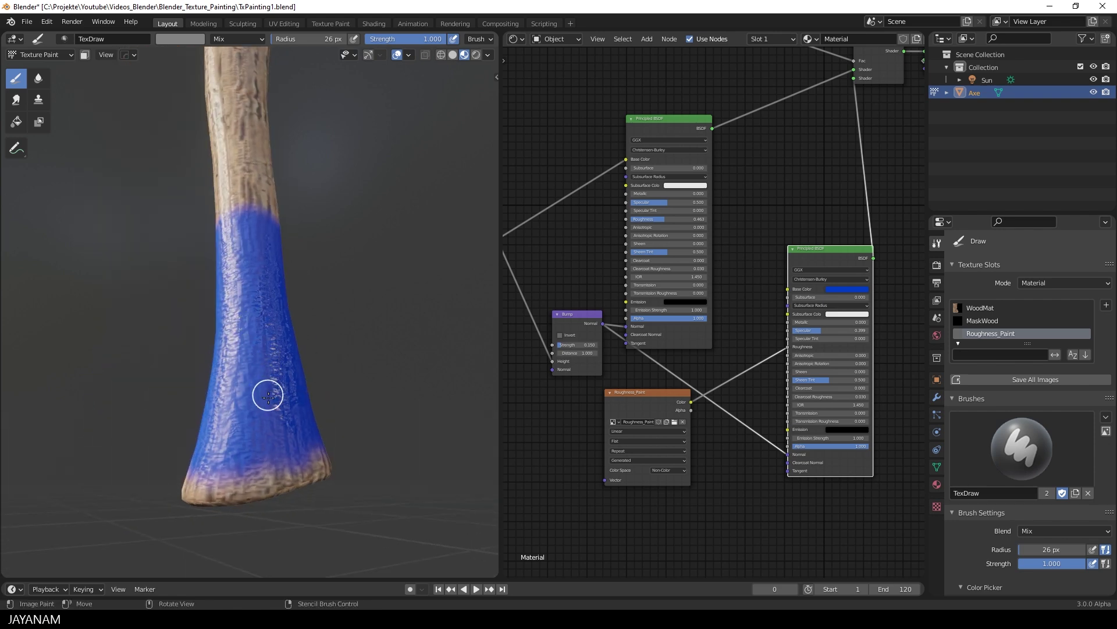
{"action": "middle_click_drag", "start_coordinate": [334, 237], "coordinate": [355, 235]}
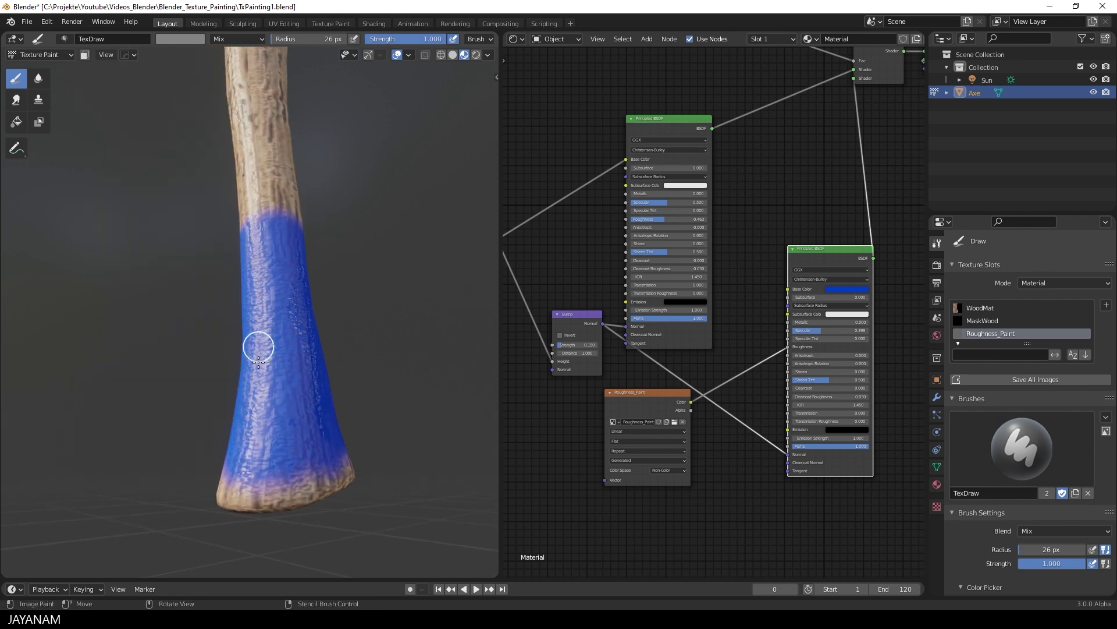
Step: Switch the brush to black and paint glossy strokes across the axe base and blue paint
{"action": "left_click", "coordinate": [181, 39]}
{"action": "left_click_drag", "start_coordinate": [265, 98], "coordinate": [265, 146]}
{"action": "mouse_move", "coordinate": [290, 470]}
{"action": "left_mouse_down"}
{"action": "mouse_move", "coordinate": [319, 437]}
{"action": "mouse_move", "coordinate": [314, 465]}
{"action": "mouse_move", "coordinate": [235, 481]}
{"action": "mouse_move", "coordinate": [332, 473]}
{"action": "left_mouse_up"}
{"action": "middle_click_drag", "start_coordinate": [411, 398], "coordinate": [244, 372]}
{"action": "mouse_move", "coordinate": [227, 378]}
{"action": "left_mouse_down"}
{"action": "mouse_move", "coordinate": [232, 452]}
{"action": "mouse_move", "coordinate": [295, 491]}
{"action": "left_mouse_up"}
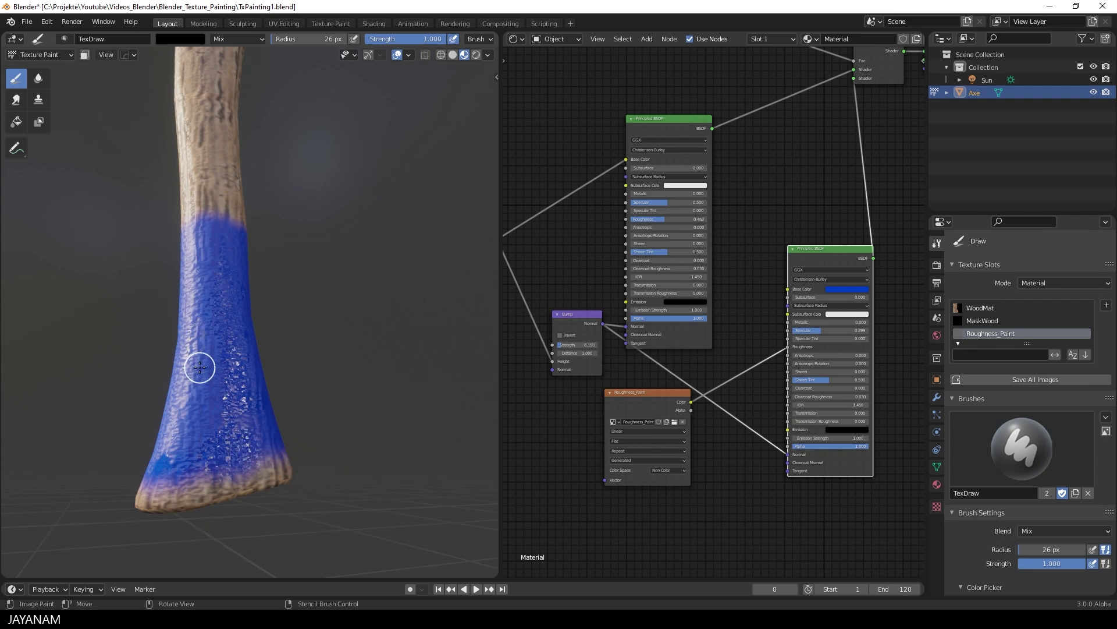
Step: Sample grey from the model, add a dark glossy dab, and paint grey strokes along the handle
{"action": "key", "text": "s"}
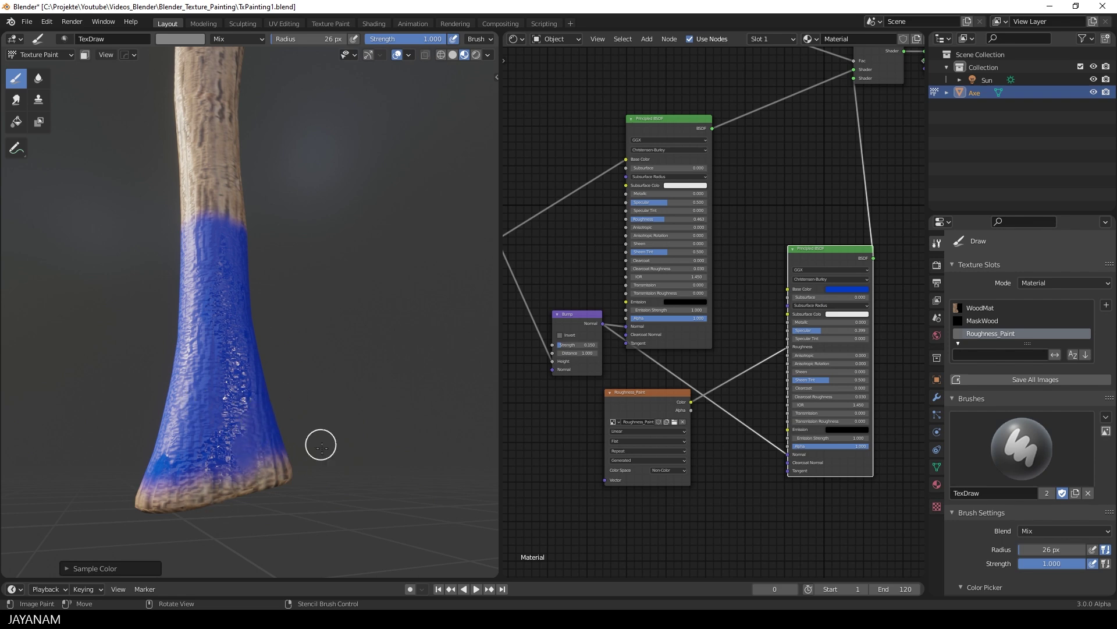
{"action": "key", "text": "x"}
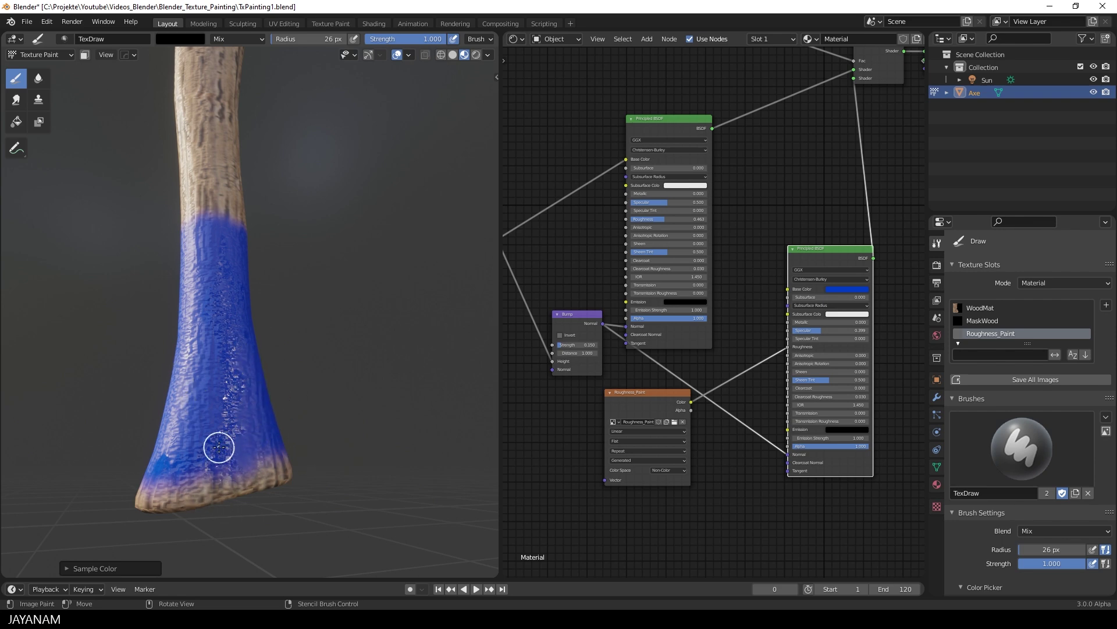
{"action": "middle_click_drag", "start_coordinate": [239, 223], "coordinate": [268, 233]}
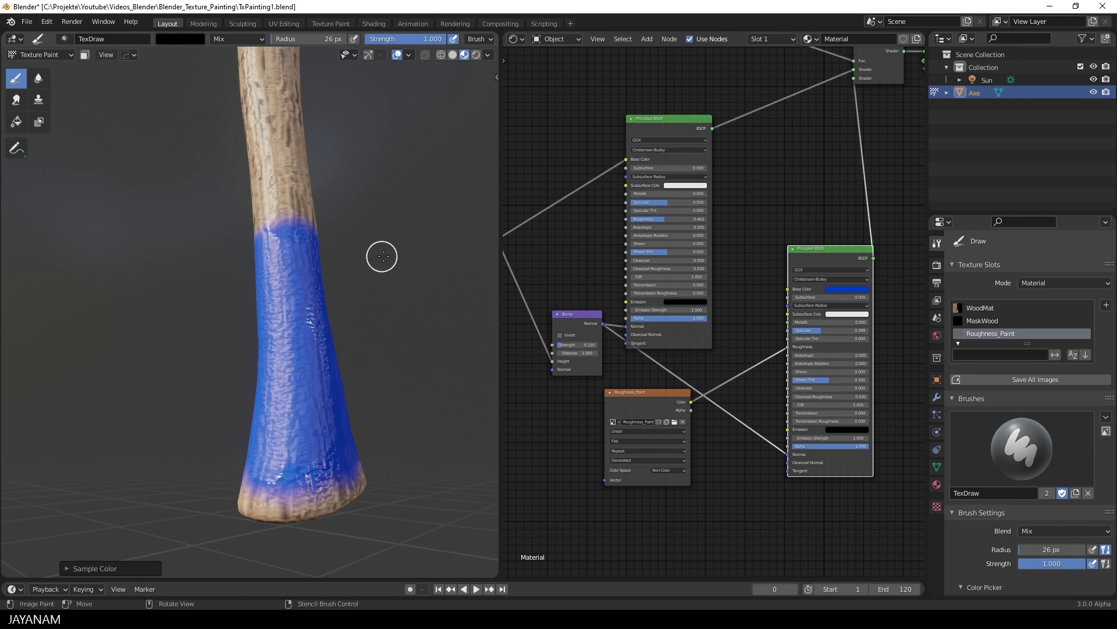
{"action": "middle_click_drag", "start_coordinate": [381, 255], "coordinate": [351, 382]}
{"action": "left_click", "coordinate": [354, 387]}
{"action": "left_click_drag", "start_coordinate": [369, 424], "coordinate": [402, 500]}
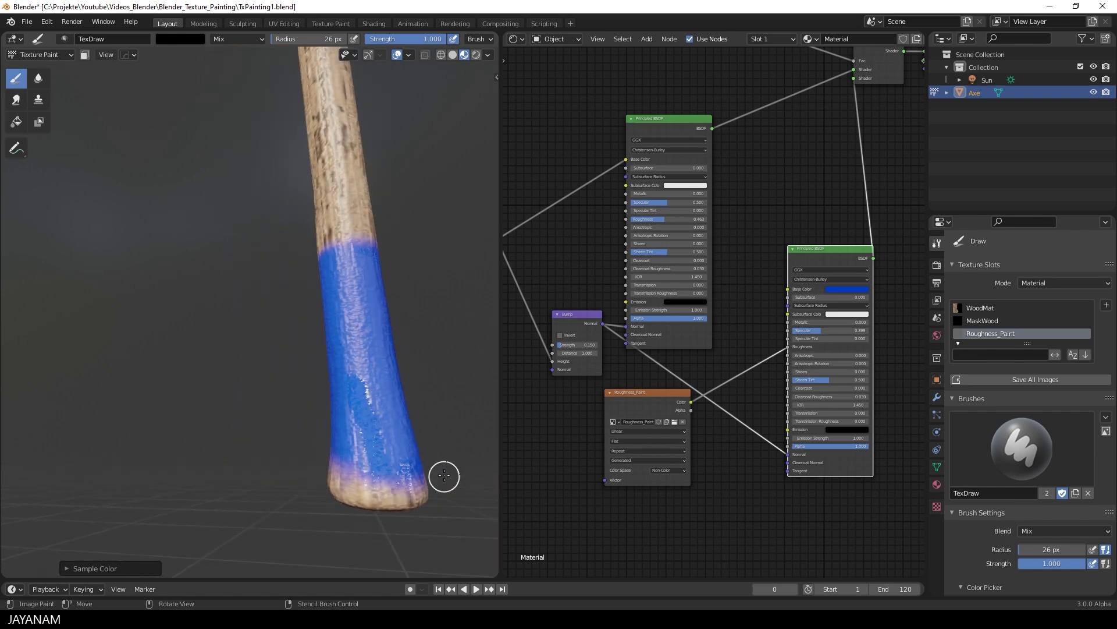
{"action": "key", "text": "x"}
{"action": "left_click_drag", "start_coordinate": [369, 386], "coordinate": [378, 424]}
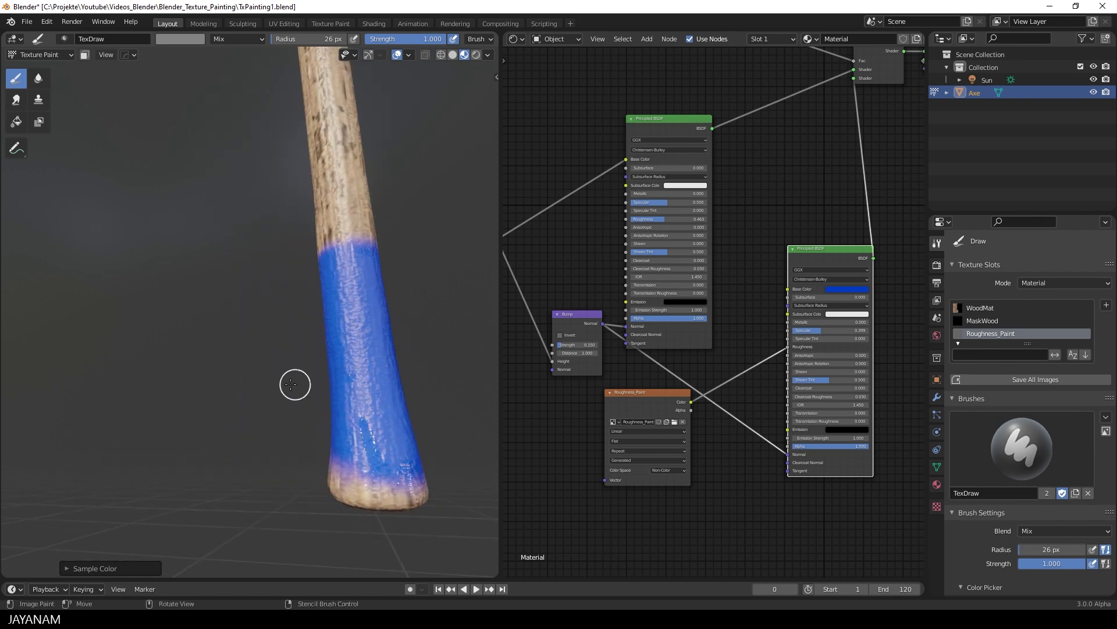
{"action": "mouse_move", "coordinate": [294, 384]}
{"action": "middle_mouse_down"}
{"action": "mouse_move", "coordinate": [237, 382]}
{"action": "mouse_move", "coordinate": [313, 369]}
{"action": "mouse_move", "coordinate": [378, 387]}
{"action": "middle_mouse_up"}
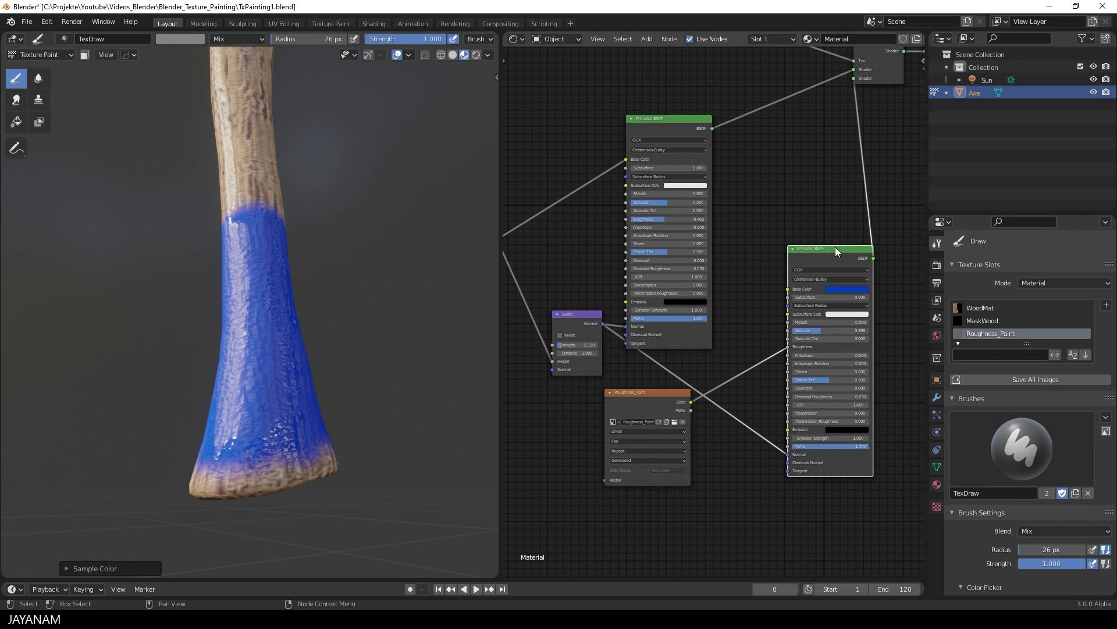
Step: Move the paint shader node up-left and try other base-colour hues, ending on a muted navy blue
{"action": "left_click_drag", "start_coordinate": [836, 251], "coordinate": [791, 238]}
{"action": "left_click", "coordinate": [804, 277]}
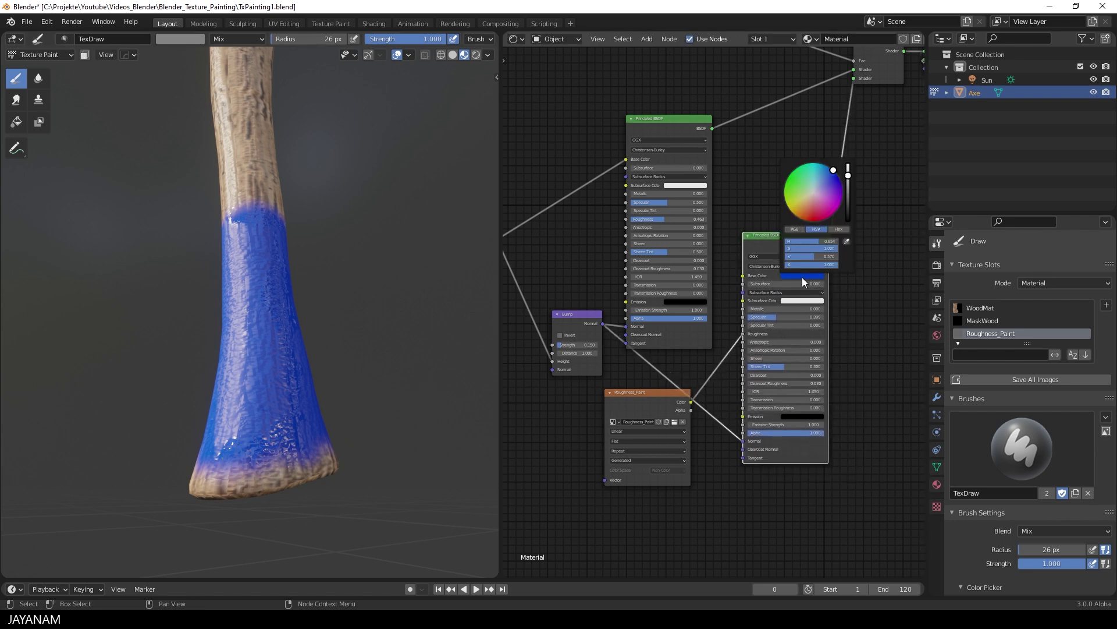
{"action": "mouse_move", "coordinate": [828, 177]}
{"action": "left_mouse_down"}
{"action": "mouse_move", "coordinate": [841, 207]}
{"action": "mouse_move", "coordinate": [811, 222]}
{"action": "left_mouse_up"}
{"action": "mouse_move", "coordinate": [816, 222]}
{"action": "left_mouse_down"}
{"action": "mouse_move", "coordinate": [841, 203]}
{"action": "mouse_move", "coordinate": [831, 168]}
{"action": "mouse_move", "coordinate": [848, 193]}
{"action": "left_mouse_up"}
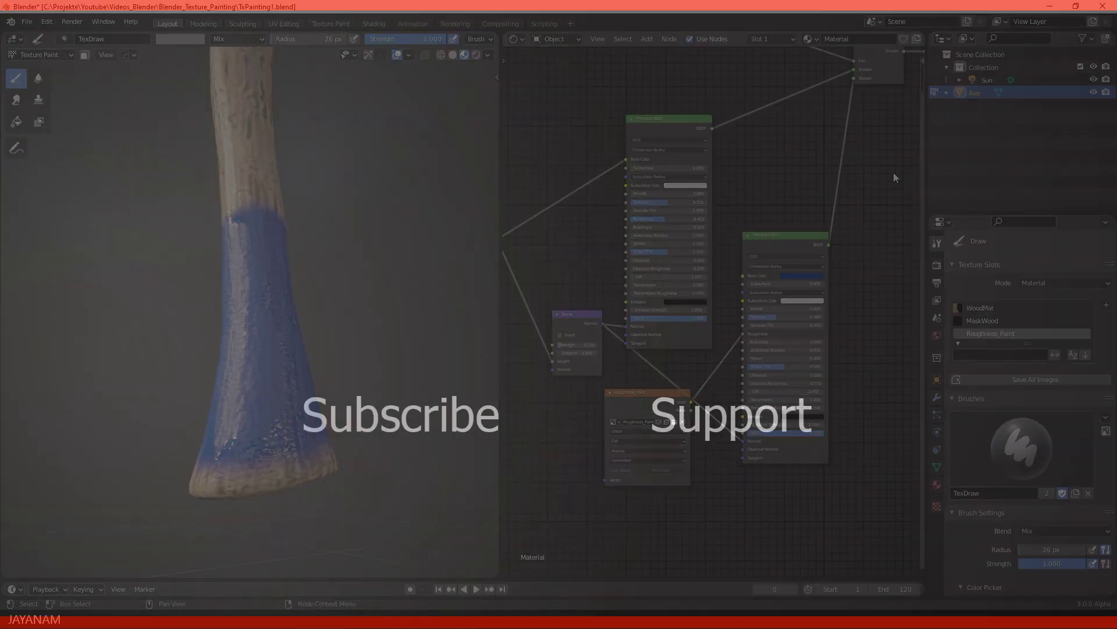